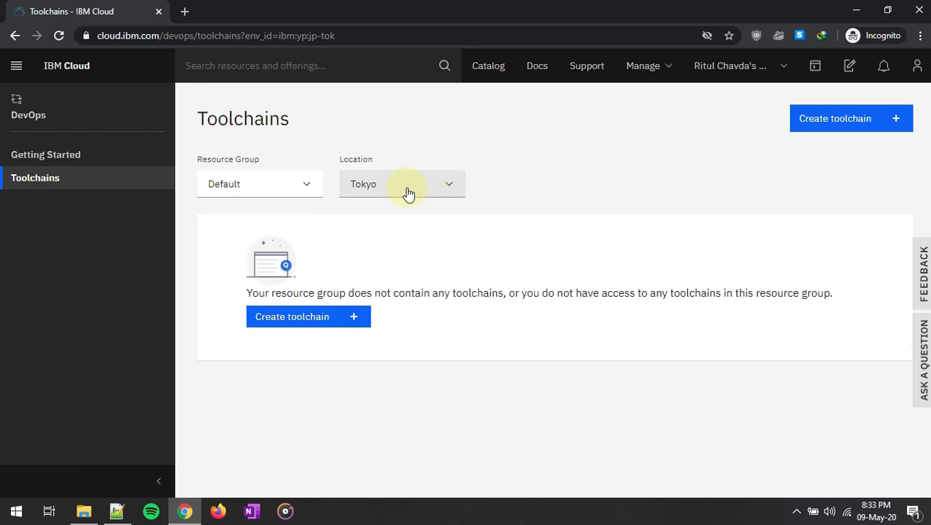
- Switch the toolchain location to London and start a new toolchain from the Develop a Cloud Foundry app template
{"action": "left_click", "coordinate": [407, 191]}
{"action": "left_click", "coordinate": [376, 263]}
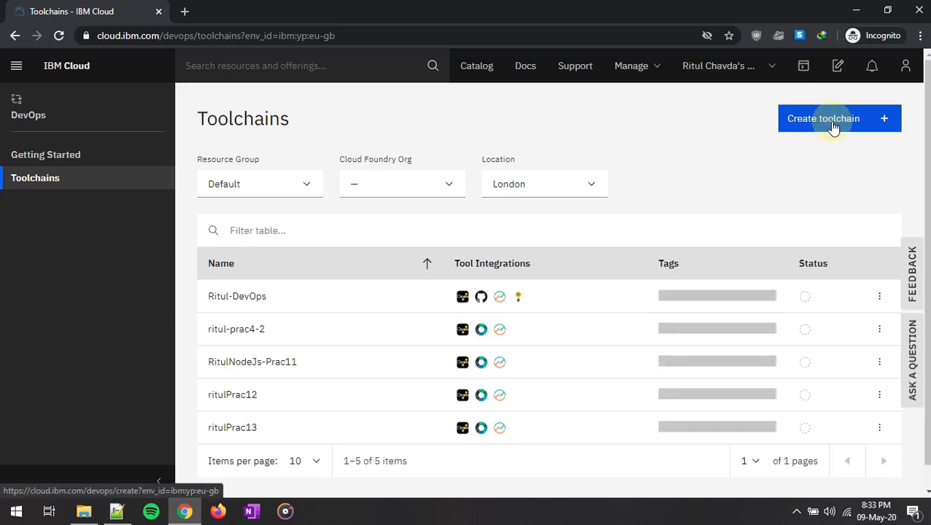
{"action": "left_click", "coordinate": [833, 126]}
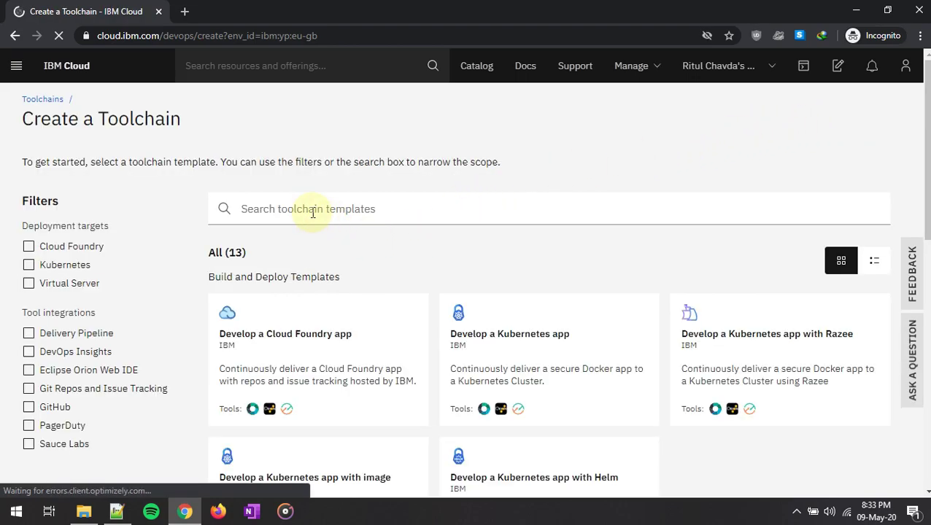
{"action": "left_click", "coordinate": [260, 353]}
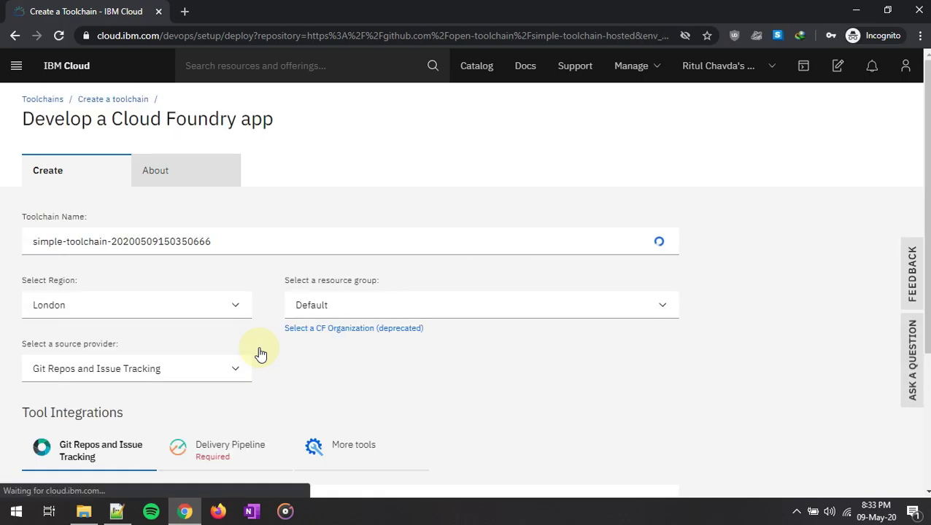
- Generate a new full-access IBM Cloud API key for the Delivery Pipeline integration, keeping the default key name
{"action": "scroll", "coordinate": [261, 353], "scroll_direction": "down", "scroll_amount": 2}
{"action": "left_click", "coordinate": [220, 329]}
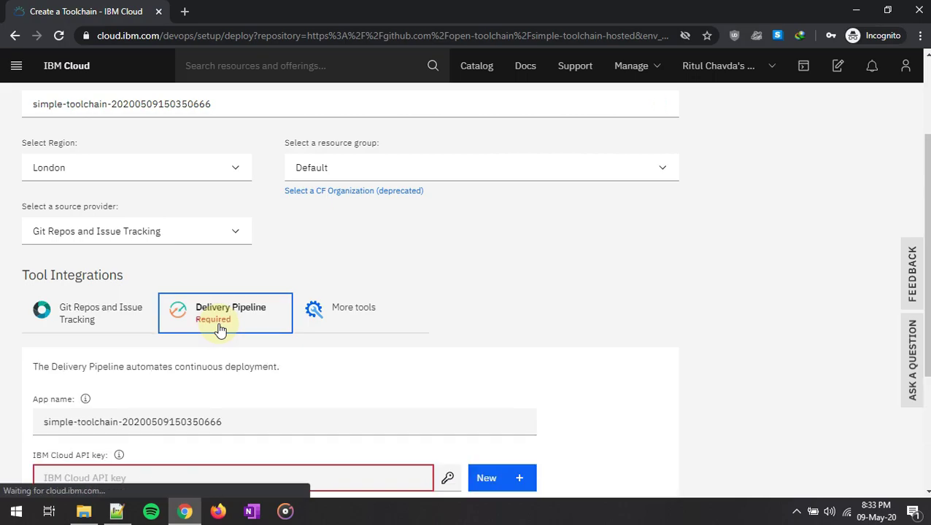
{"action": "scroll", "coordinate": [222, 328], "scroll_direction": "down", "scroll_amount": 2}
{"action": "left_click", "coordinate": [506, 370]}
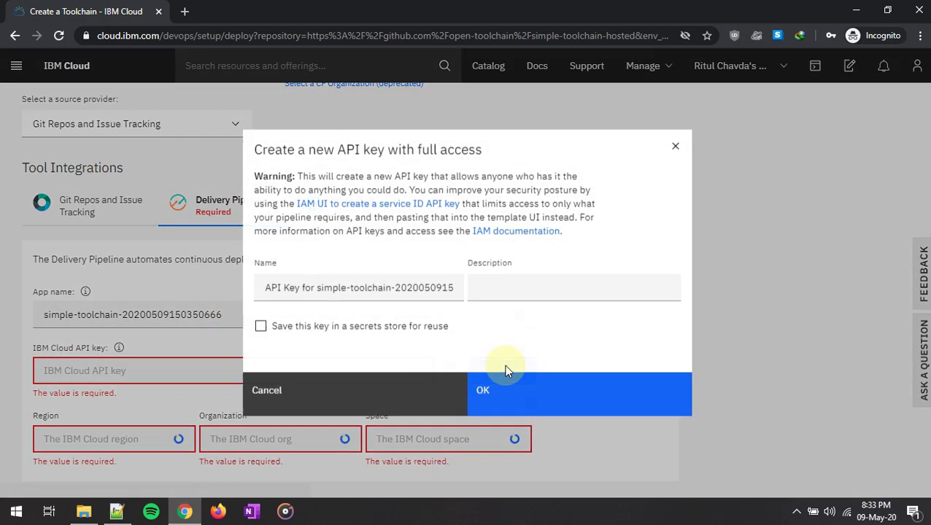
{"action": "left_click", "coordinate": [520, 404]}
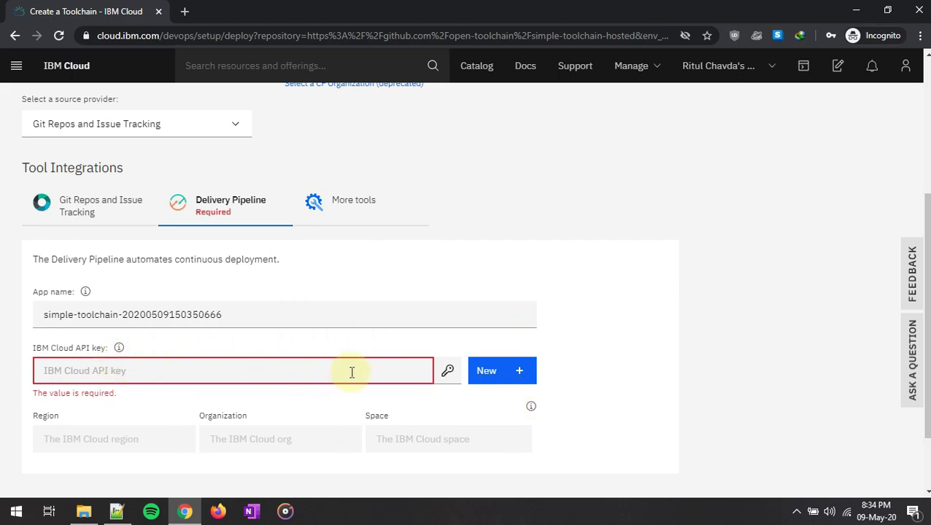
{"action": "left_click", "coordinate": [505, 374]}
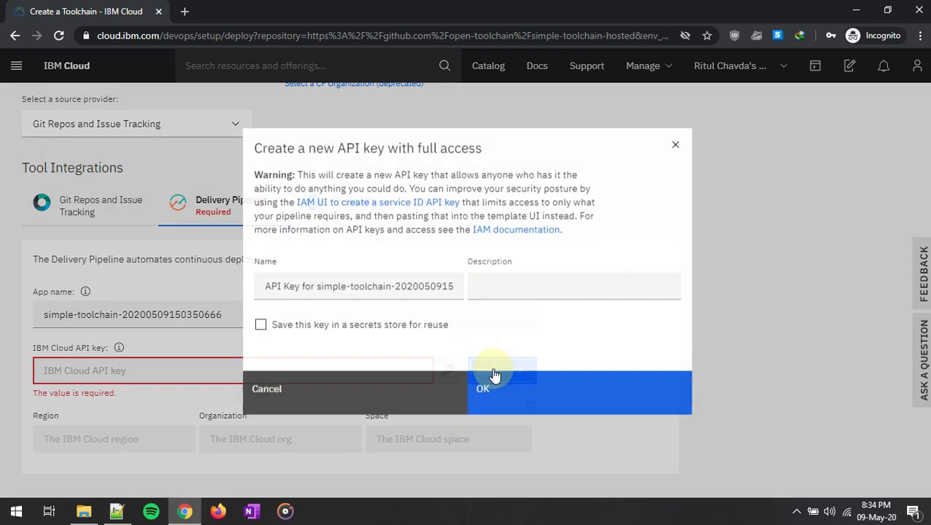
{"action": "left_click", "coordinate": [483, 394]}
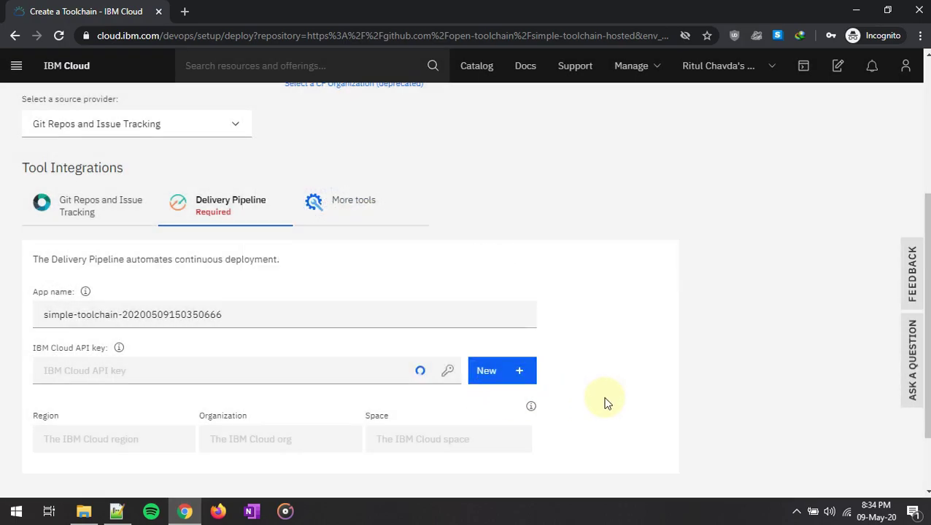
- Create the toolchain with the London region and dev space, and open its Eclipse Orion Web IDE
{"action": "scroll", "coordinate": [605, 403], "scroll_direction": "down", "scroll_amount": 1}
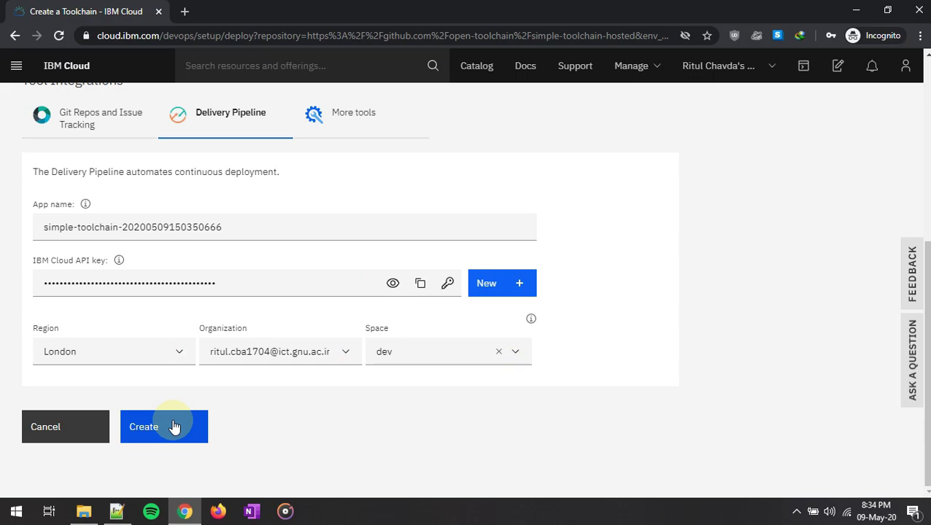
{"action": "left_click", "coordinate": [175, 426]}
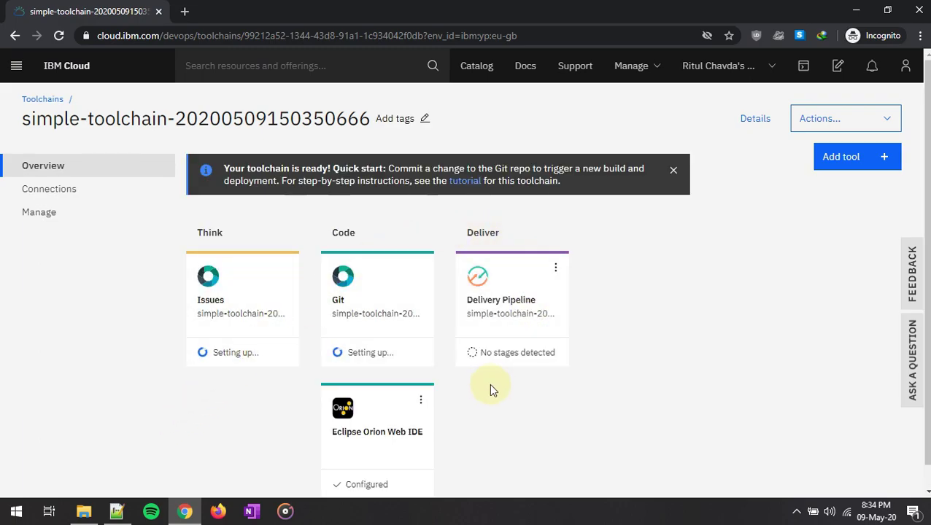
{"action": "left_click", "coordinate": [388, 433]}
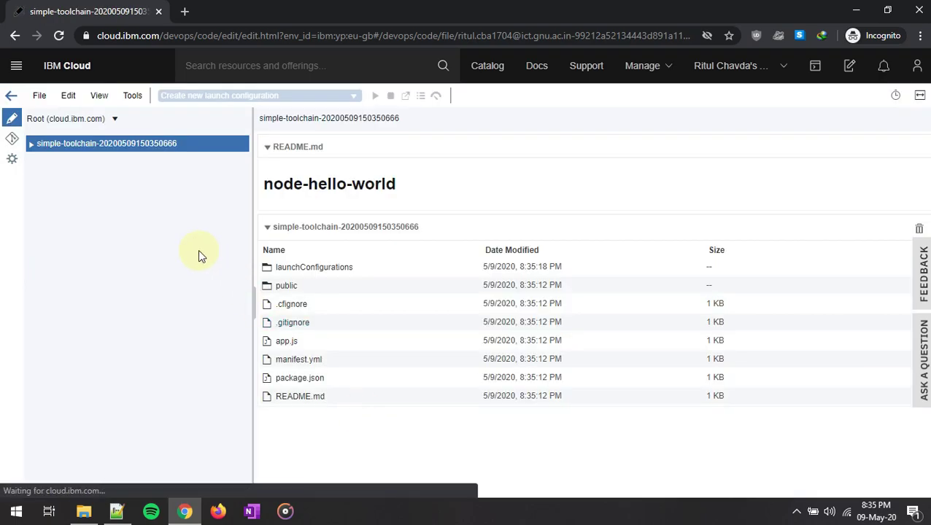
- Create a new file named index.html in the root folder of the toolchain project
{"action": "left_click", "coordinate": [31, 146]}
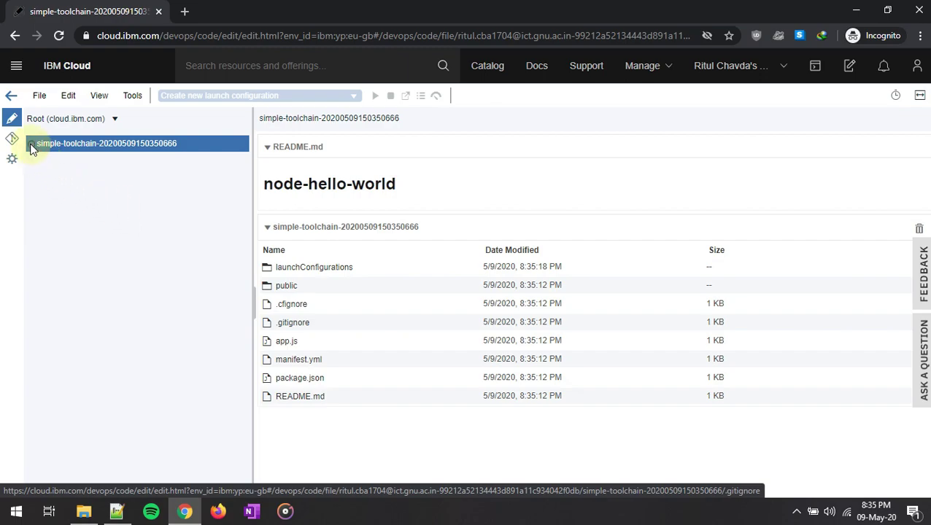
{"action": "right_click", "coordinate": [78, 144]}
{"action": "mouse_move", "coordinate": [94, 155]}
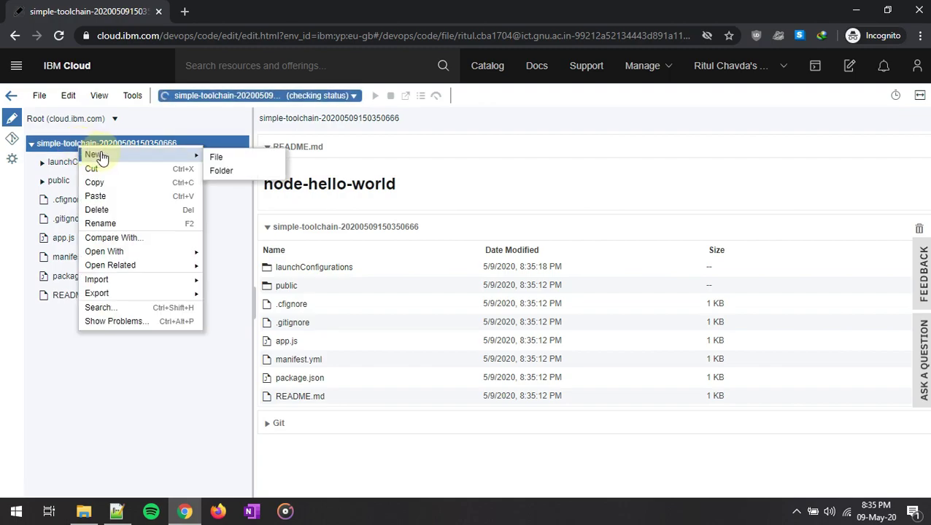
{"action": "left_click", "coordinate": [240, 158]}
{"action": "type", "text": "index.html"}
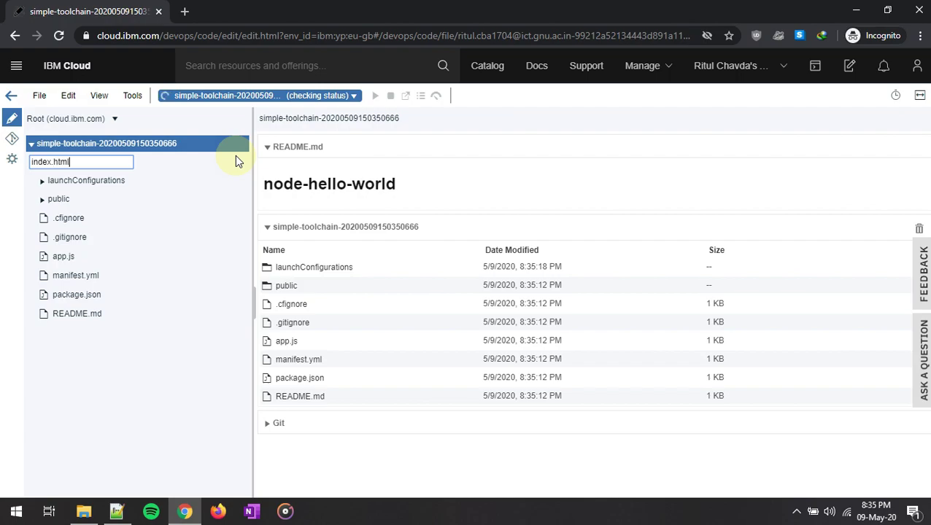
{"action": "key", "text": "Return"}
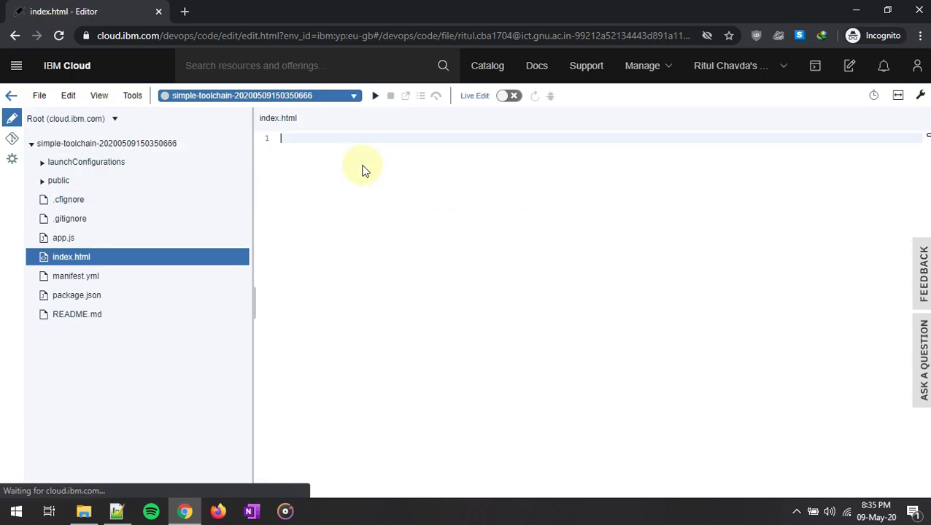
- Copy the entire template code of index.html from Notepad++ and paste it into the project's empty index.html in Chrome
{"action": "left_click", "coordinate": [117, 513]}
{"action": "scroll", "coordinate": [250, 310], "scroll_direction": "up", "scroll_amount": 20}
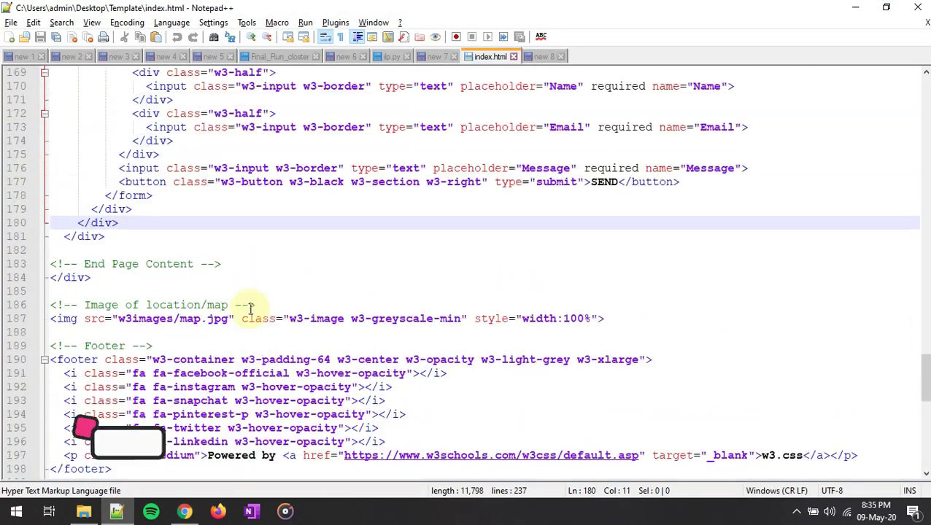
{"action": "scroll", "coordinate": [250, 310], "scroll_direction": "up", "scroll_amount": 16}
{"action": "scroll", "coordinate": [250, 309], "scroll_direction": "up", "scroll_amount": 1}
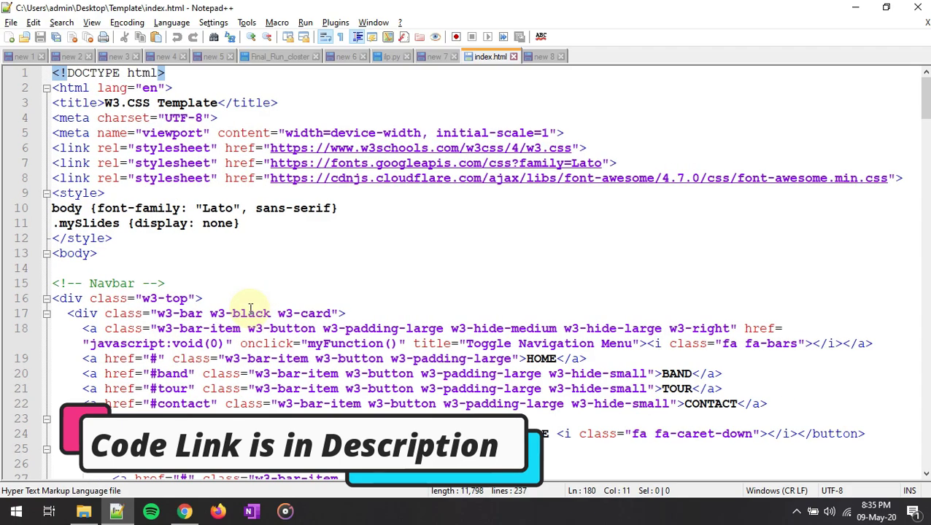
{"action": "key", "text": "ctrl+a"}
{"action": "scroll", "coordinate": [206, 422], "scroll_direction": "up", "scroll_amount": 1}
{"action": "scroll", "coordinate": [206, 421], "scroll_direction": "down", "scroll_amount": 1}
{"action": "scroll", "coordinate": [205, 420], "scroll_direction": "down", "scroll_amount": 1}
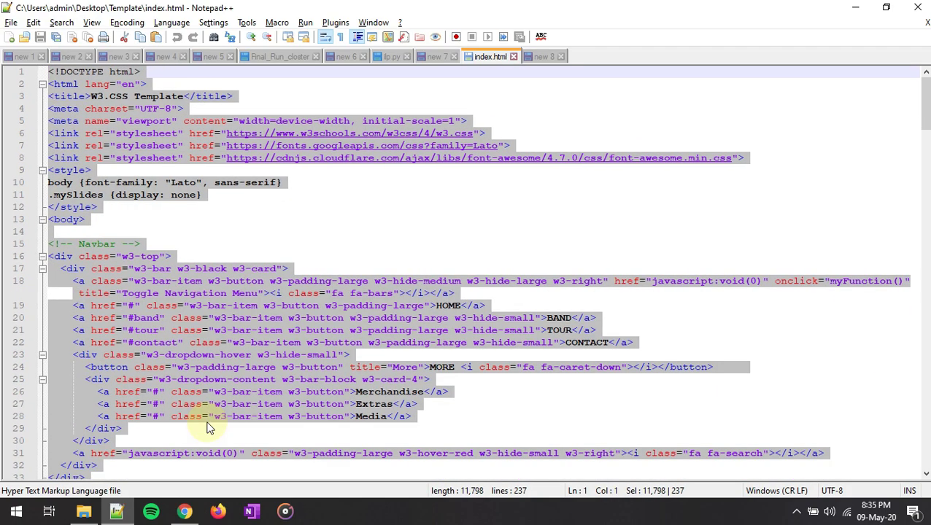
{"action": "left_click", "coordinate": [185, 511]}
{"action": "key", "text": "ctrl+v"}
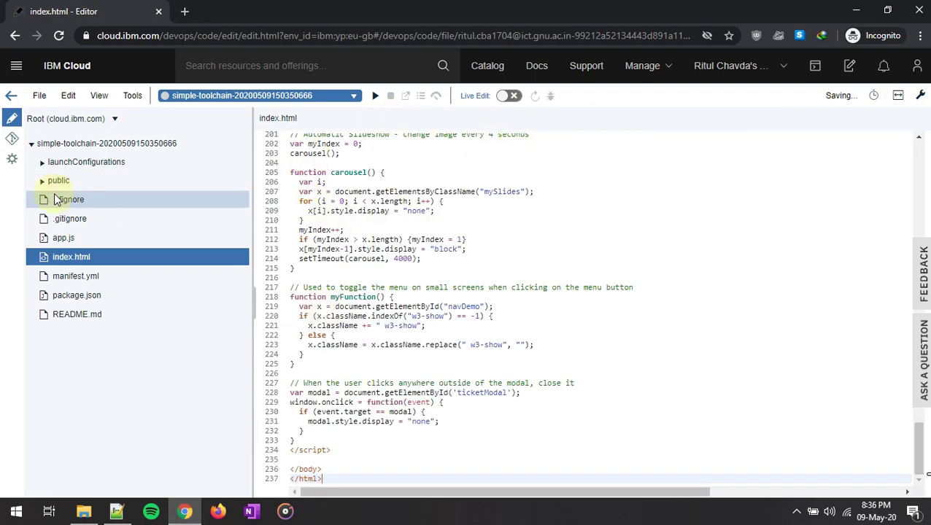
- Open manifest.yml in the project and delete all of its existing content
{"action": "left_click", "coordinate": [91, 277]}
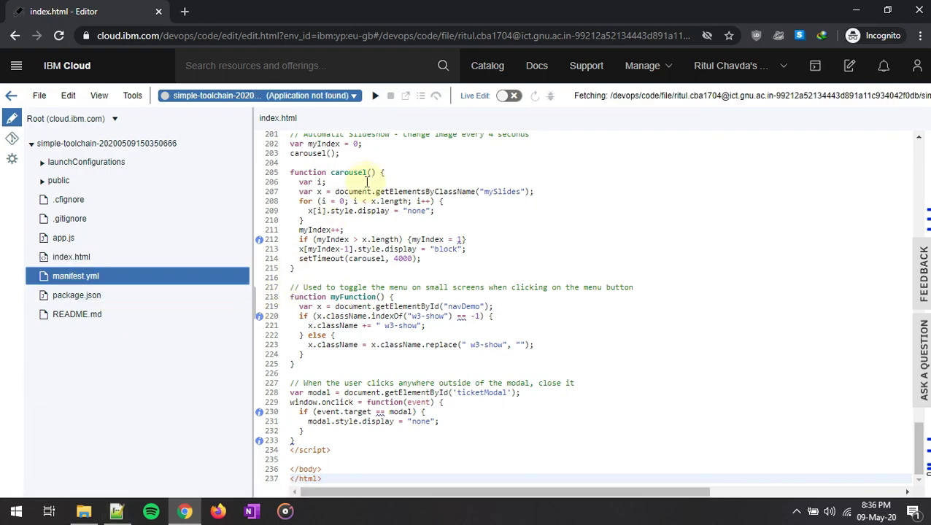
{"action": "left_click_drag", "start_coordinate": [426, 201], "coordinate": [233, 131]}
{"action": "key", "text": "BackSpace"}
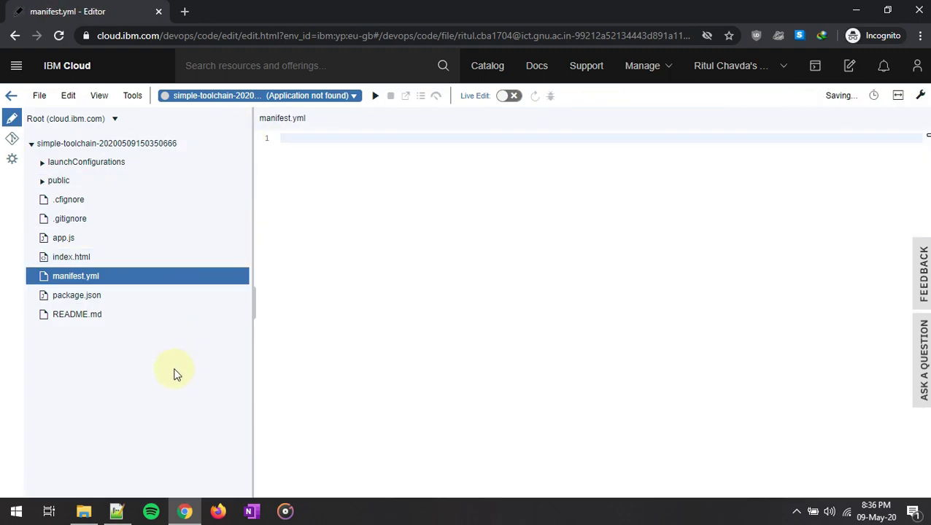
- In Notepad++, open the new 8 manifest text, remove the name suffix and set host to simple-website-"Your initials here"
{"action": "left_click", "coordinate": [113, 512]}
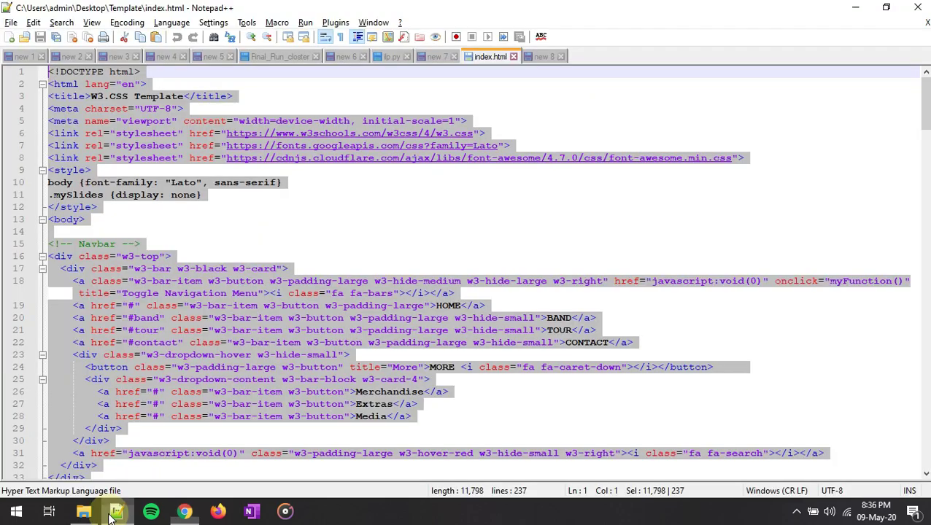
{"action": "left_click", "coordinate": [531, 58]}
{"action": "double_click", "coordinate": [183, 109]}
{"action": "key", "text": "BackSpace"}
{"action": "key", "text": "Up"}
{"action": "key", "text": "shift+Left"}
{"action": "key", "text": "shift+Left"}
{"action": "key", "text": "BackSpace"}
{"action": "key", "text": "BackSpace"}
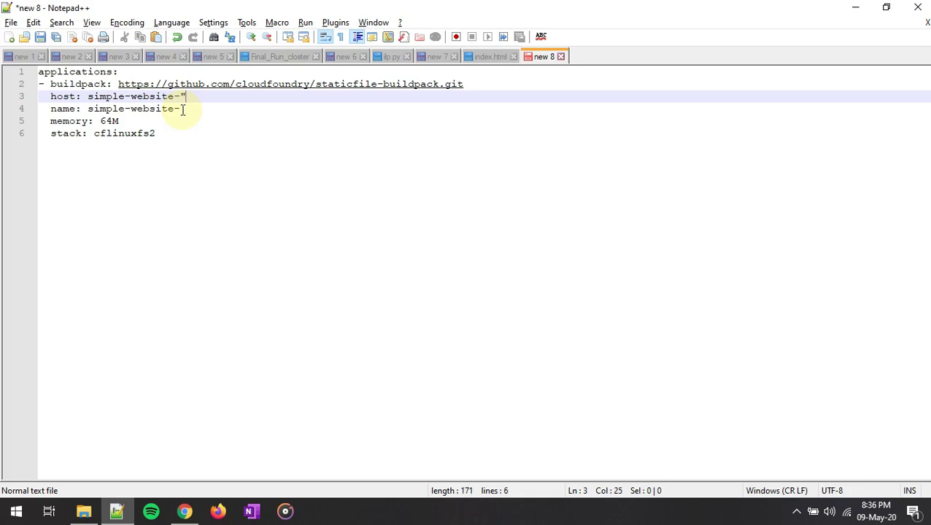
{"action": "type", "text": "\"Your in"}
{"action": "type", "text": "itials her"}
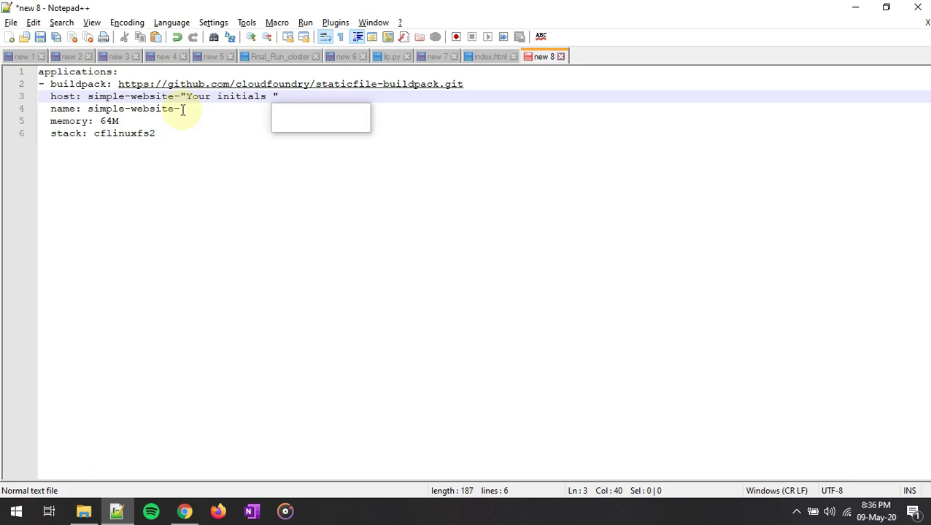
- Copy the "Your initials here" placeholder from the host line to the end of the name value
{"action": "key", "text": "Right"}
{"action": "key", "text": "shift+Left"}
{"action": "key", "text": "shift+Left"}
{"action": "key", "text": "shift+Left"}
{"action": "key", "text": "shift+Left"}
{"action": "key", "text": "shift+Left"}
{"action": "key", "text": "shift+Left"}
{"action": "key", "text": "shift+Left"}
{"action": "key", "text": "shift+Left"}
{"action": "key", "text": "shift+Left"}
{"action": "key", "text": "shift+Left"}
{"action": "key", "text": "shift+Left"}
{"action": "key", "text": "shift+Left"}
{"action": "key", "text": "shift+Left"}
{"action": "key", "text": "shift+Left"}
{"action": "key", "text": "shift+Left"}
{"action": "key", "text": "shift+Left"}
{"action": "key", "text": "shift+Left"}
{"action": "key", "text": "shift+Left"}
{"action": "key", "text": "shift+Left"}
{"action": "key", "text": "shift+Left"}
{"action": "key", "text": "shift+Right"}
{"action": "key", "text": "shift+Right"}
{"action": "key", "text": "ctrl+c"}
{"action": "left_click", "coordinate": [183, 108]}
{"action": "key", "text": "ctrl+v"}
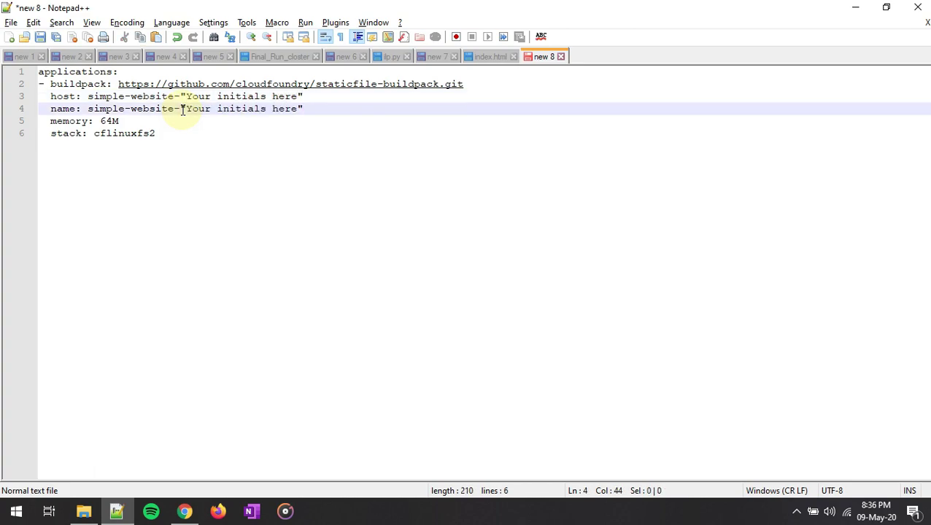
- Replace the placeholder in the name value so that it reads simple-website-Youtube
{"action": "key", "text": "shift+Left"}
{"action": "key", "text": "shift+Left"}
{"action": "key", "text": "shift+Left"}
{"action": "key", "text": "shift+Left"}
{"action": "key", "text": "shift+Left"}
{"action": "key", "text": "shift+Left"}
{"action": "key", "text": "shift+Left"}
{"action": "key", "text": "shift+Left"}
{"action": "key", "text": "shift+Left"}
{"action": "key", "text": "shift+Left"}
{"action": "key", "text": "shift+Left"}
{"action": "key", "text": "shift+Left"}
{"action": "key", "text": "shift+Left"}
{"action": "key", "text": "shift+Left"}
{"action": "key", "text": "shift+Left"}
{"action": "key", "text": "shift+Left"}
{"action": "key", "text": "shift+Left"}
{"action": "key", "text": "shift+Left"}
{"action": "key", "text": "shift+Left"}
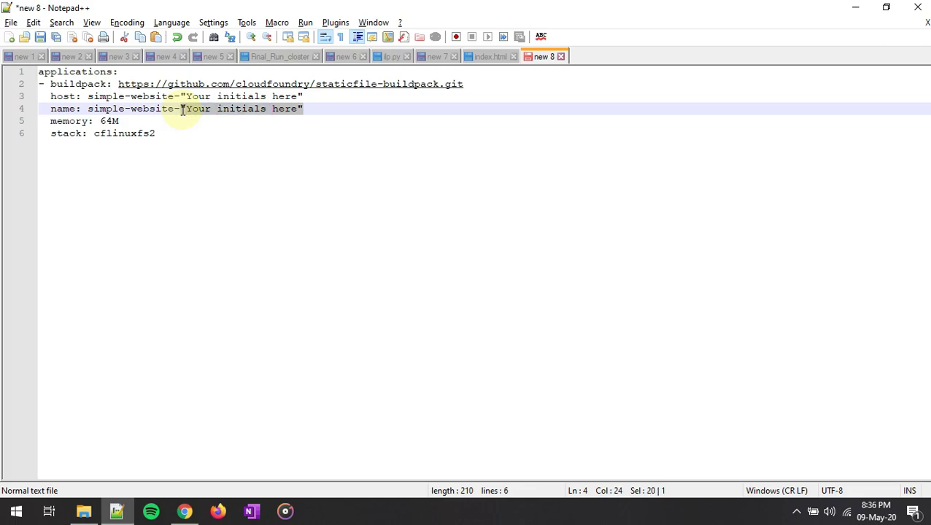
{"action": "key", "text": "BackSpace"}
{"action": "type", "text": "Youtub"}
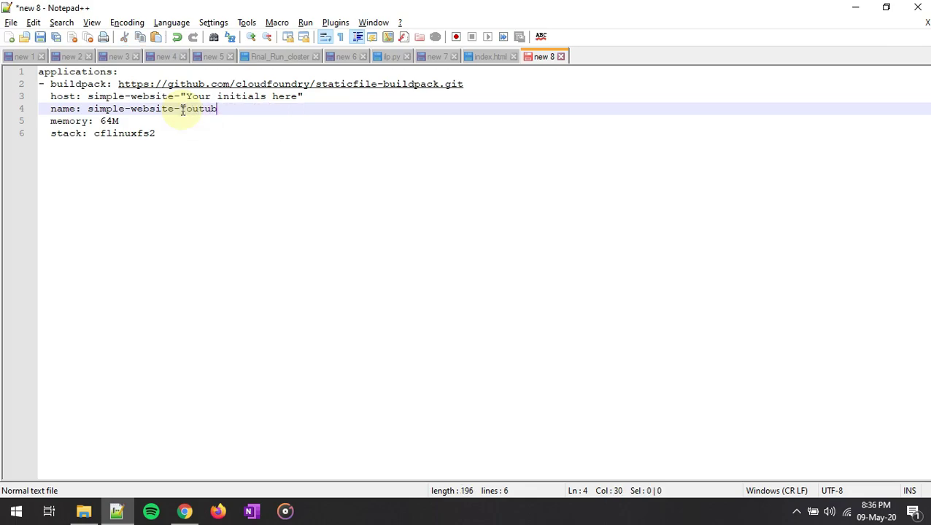
- Copy the Youtube suffix over the placeholder in the host value so that it reads simple-website-Youtube
{"action": "key", "text": "ctrl+shift+Left"}
{"action": "key", "text": "Up"}
{"action": "key", "text": "shift+End"}
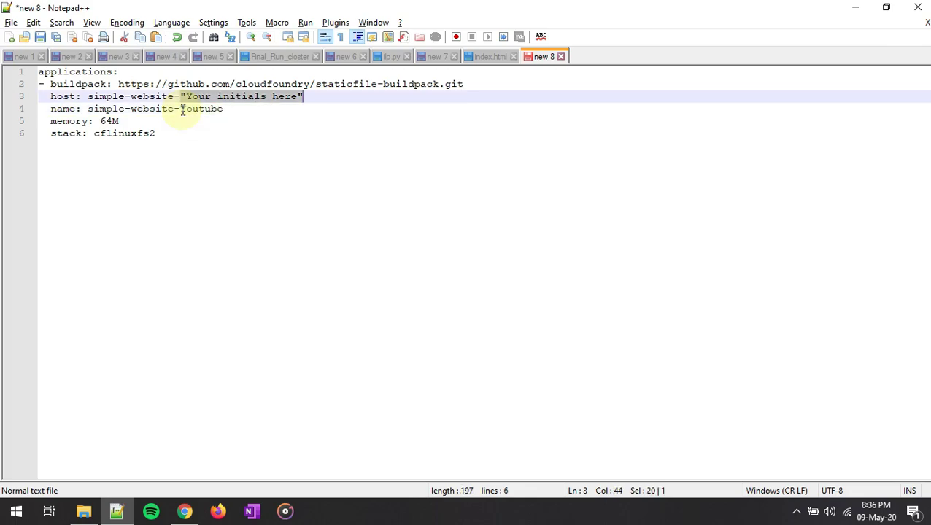
{"action": "key", "text": "ctrl+v"}
{"action": "key", "text": "Down"}
{"action": "key", "text": "Down"}
{"action": "key", "text": "Down"}
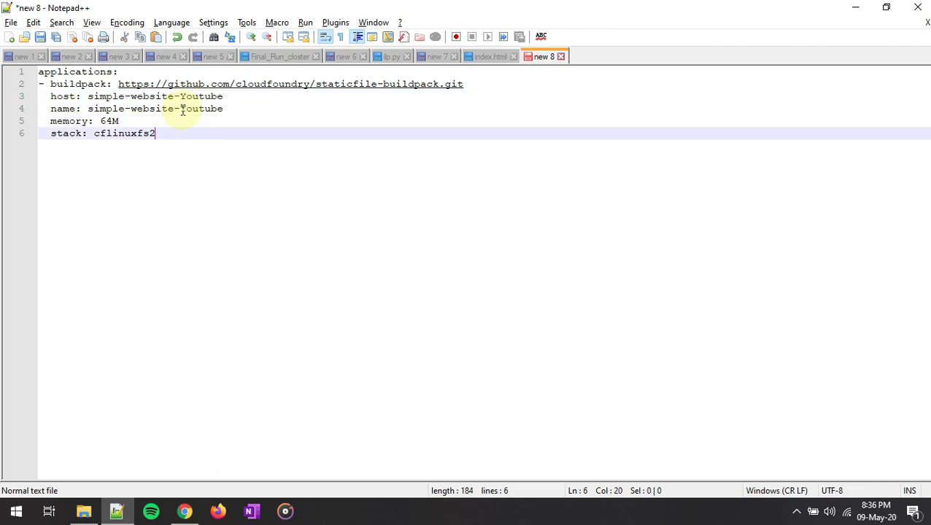
- Copy the whole manifest text and paste it into the empty manifest.yml in the Chrome editor
{"action": "key", "text": "ctrl+a"}
{"action": "key", "text": "alt+Tab"}
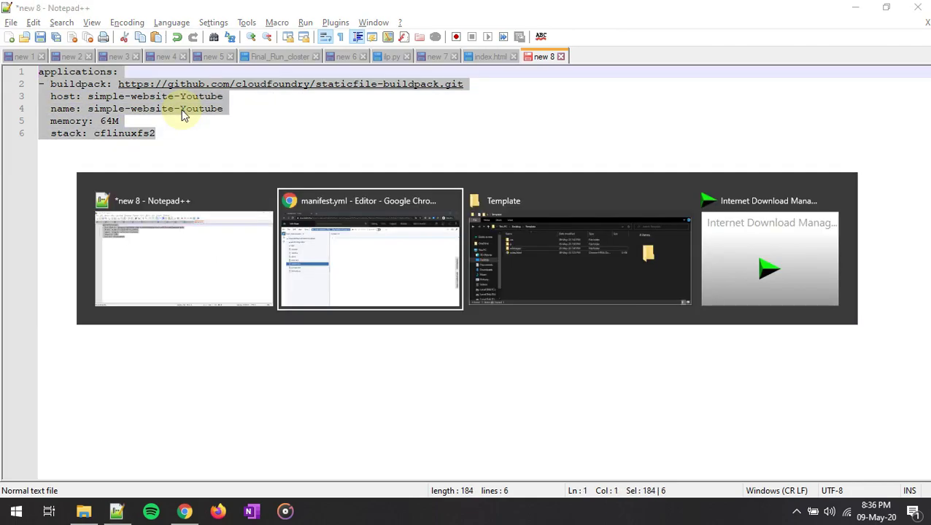
{"action": "key", "text": "ctrl+v"}
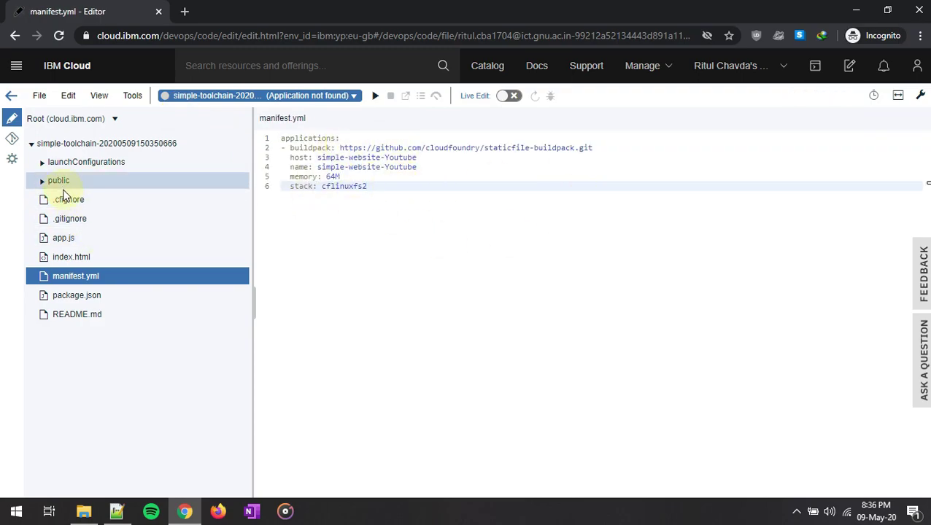
- Open app.js and deploy the application with the project's existing launch configuration
{"action": "left_click", "coordinate": [64, 238]}
{"action": "left_click", "coordinate": [373, 97]}
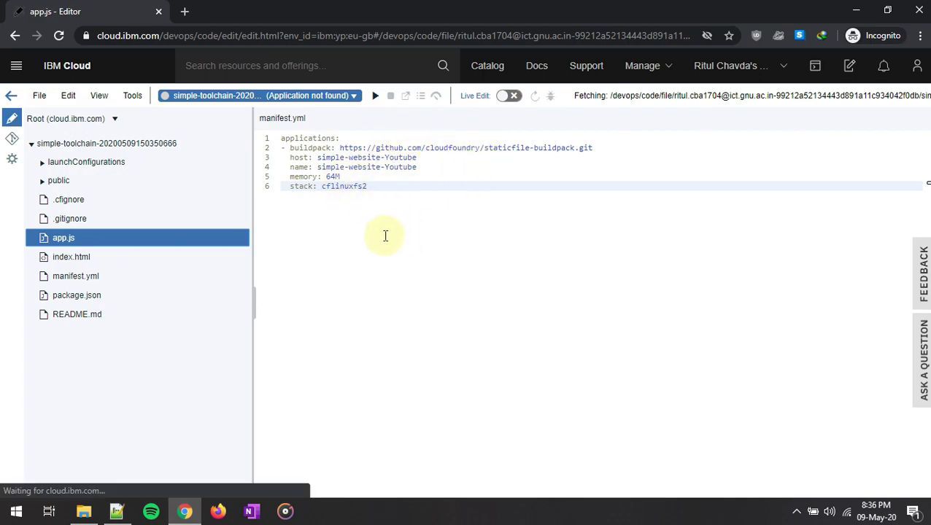
{"action": "left_click", "coordinate": [377, 98]}
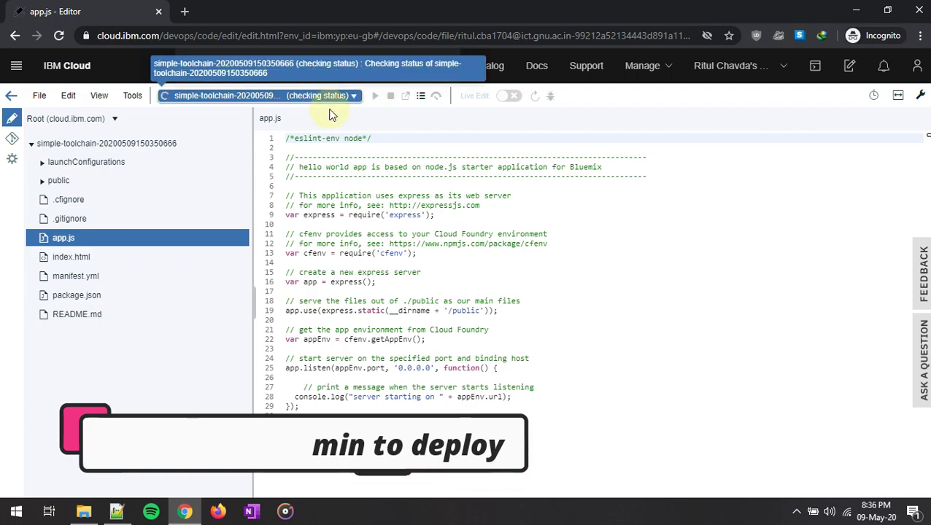
- In Notepad++, add the note "It will take time to deploy." below the manifest text, after a blank line
{"action": "left_click", "coordinate": [117, 511]}
{"action": "left_click", "coordinate": [299, 162]}
{"action": "key", "text": "Return"}
{"action": "key", "text": "Return"}
{"action": "type", "text": "It will "}
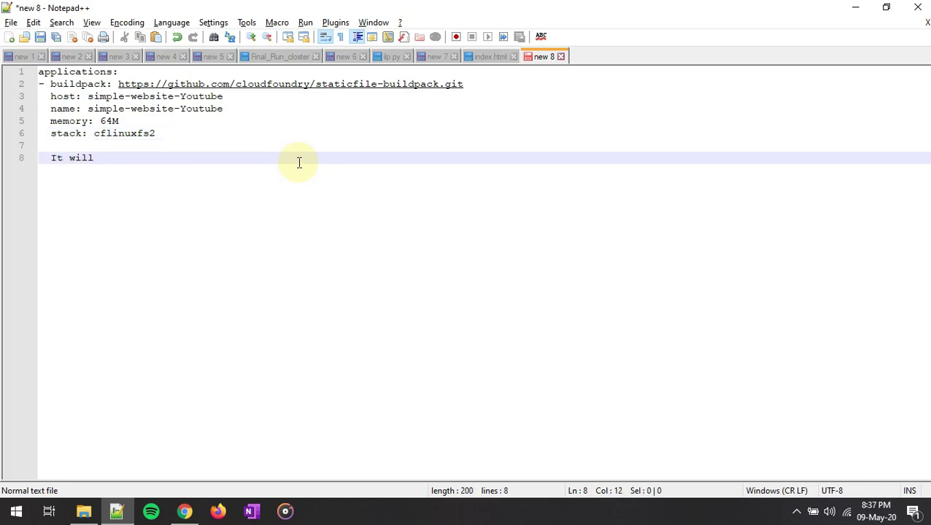
{"action": "type", "text": "take time to deploy."}
{"action": "key", "text": "Return"}
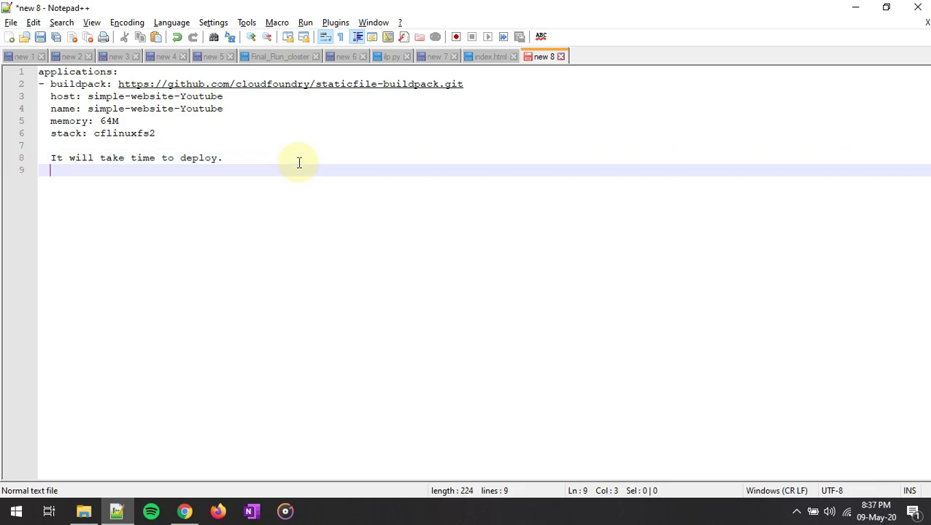
- Add the line "So wait until it turn green." below the deploy note and check the deployment status in Chrome
{"action": "type", "text": "So wait ulti"}
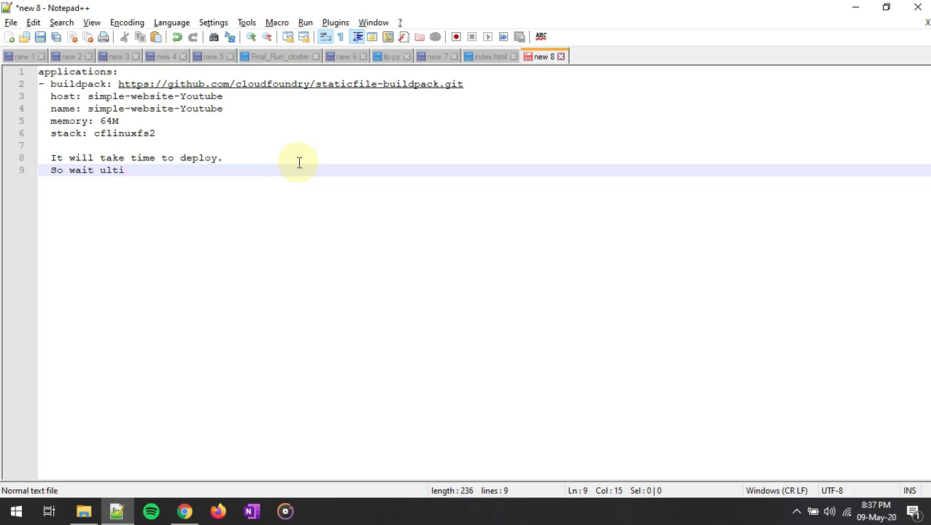
{"action": "key", "text": "BackSpace"}
{"action": "key", "text": "BackSpace"}
{"action": "key", "text": "BackSpace"}
{"action": "type", "text": "ntil it turn green"}
{"action": "key", "text": "alt+Tab"}
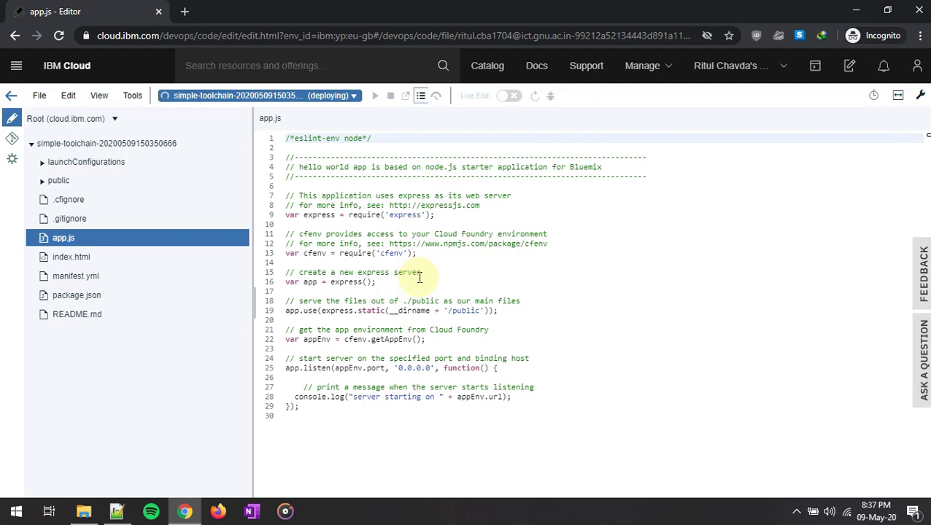
- Back in Notepad++, add the note "BTW you can name your project to your project name." after a blank line
{"action": "key", "text": "alt+Tab"}
{"action": "key", "text": "Down"}
{"action": "key", "text": "Down"}
{"action": "type", "text": "BTW you can name your"}
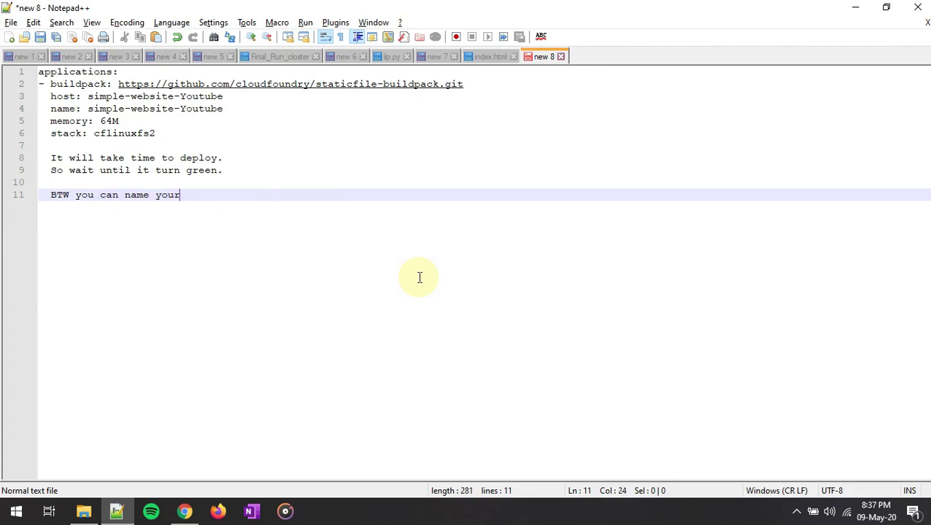
{"action": "type", "text": " project to your"}
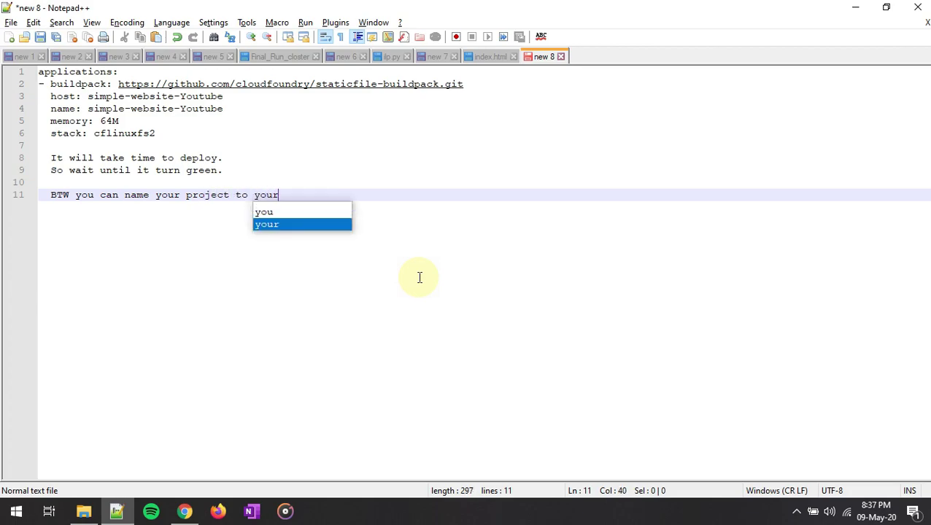
{"action": "type", "text": " pr"}
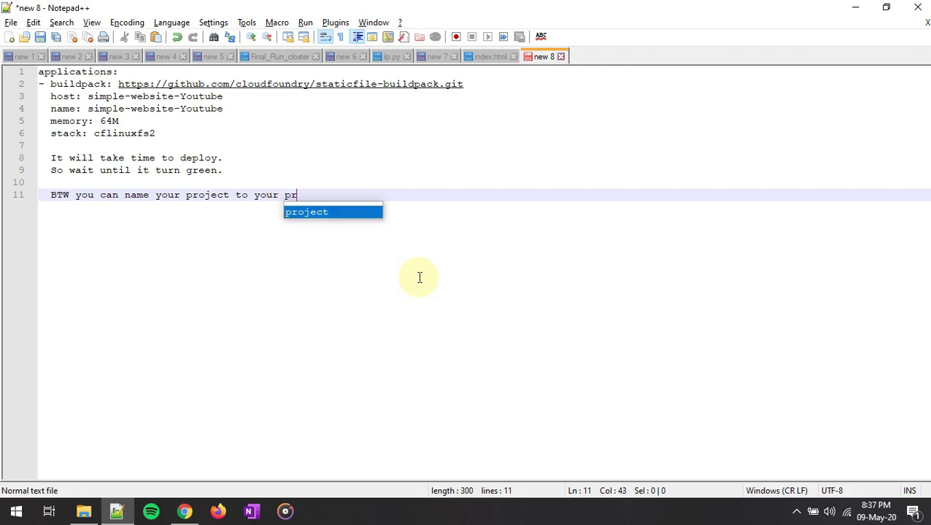
{"action": "type", "text": "oject name"}
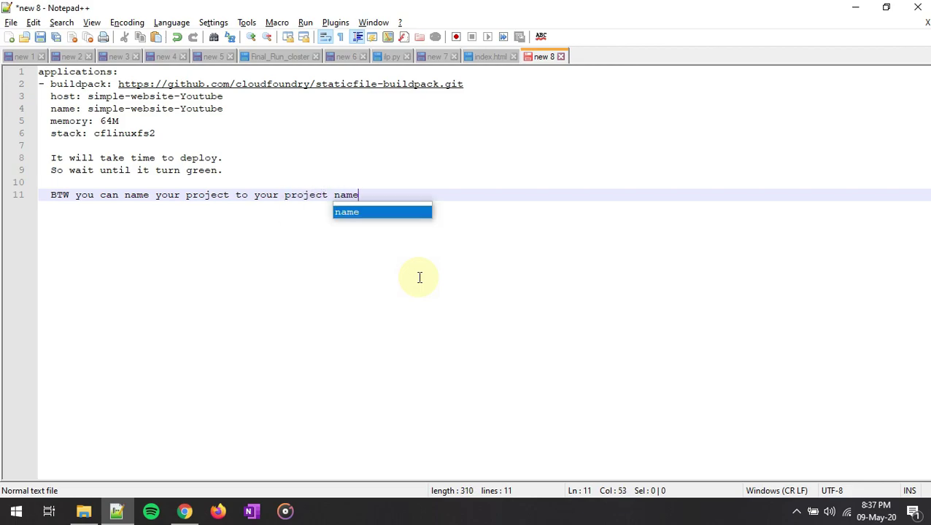
- Continue the note with "I want to make a demo video that's why i have not changed. You can name anything."
{"action": "type", "text": ". I "}
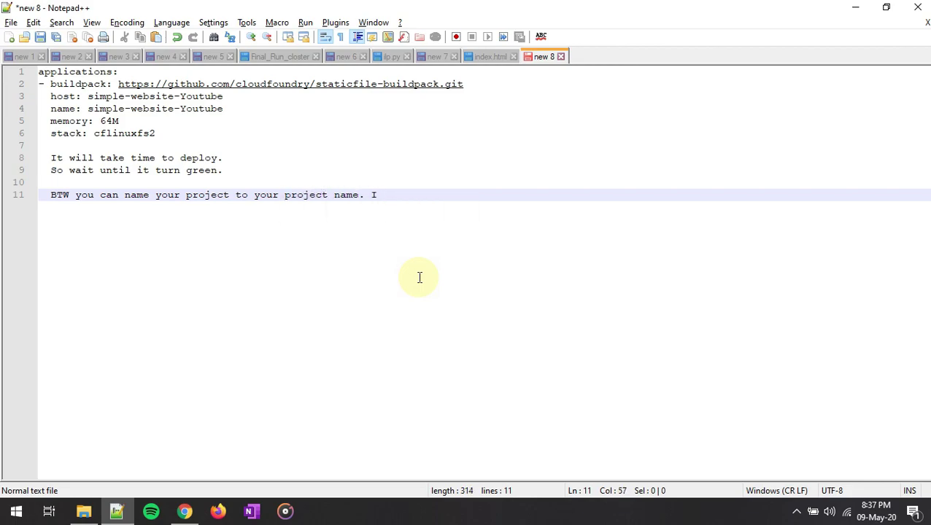
{"action": "type", "text": "want to make "}
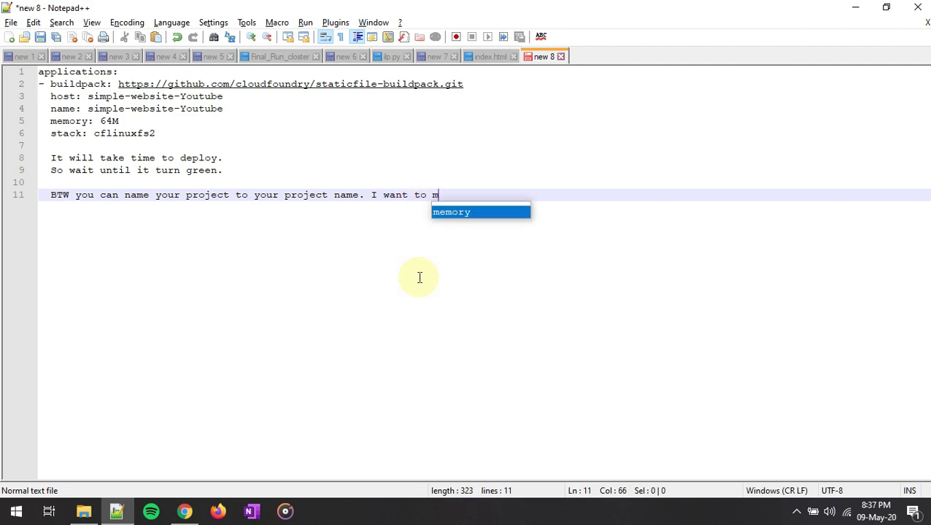
{"action": "type", "text": "a de"}
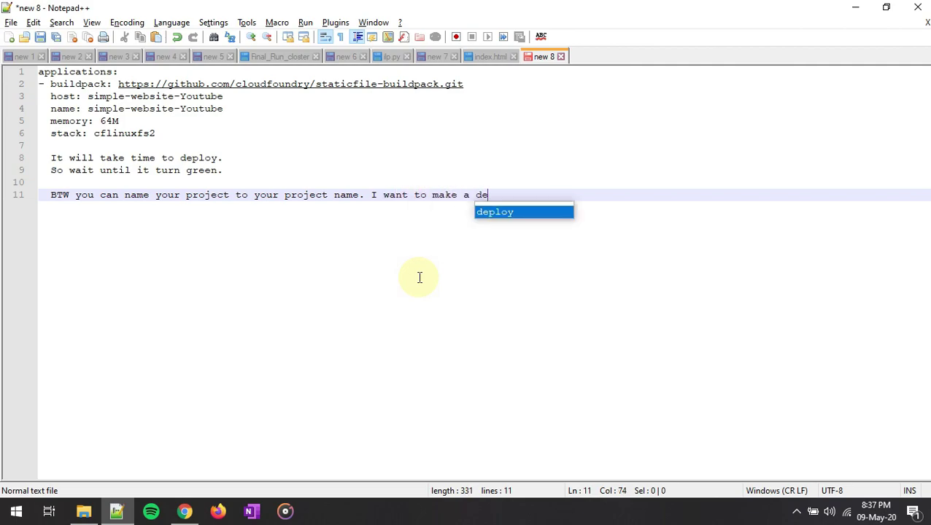
{"action": "type", "text": "mo video that's"}
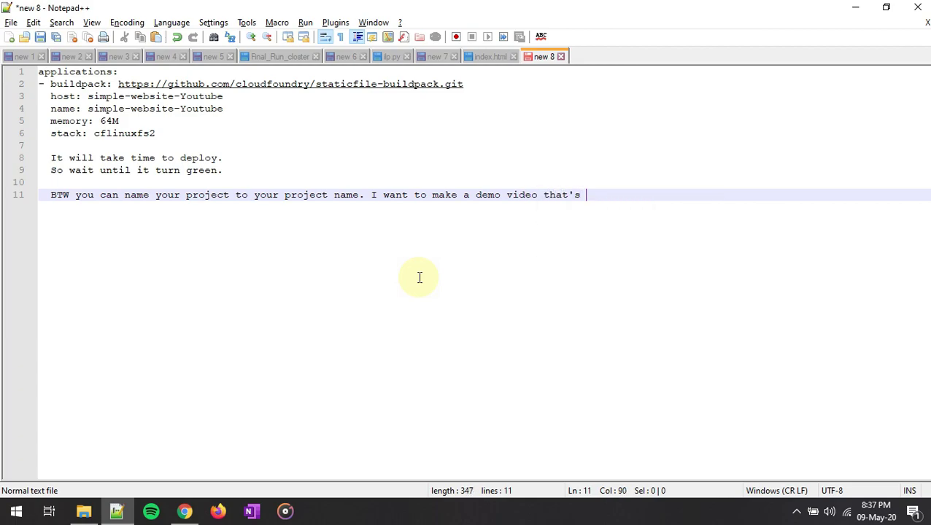
{"action": "type", "text": " why i h"}
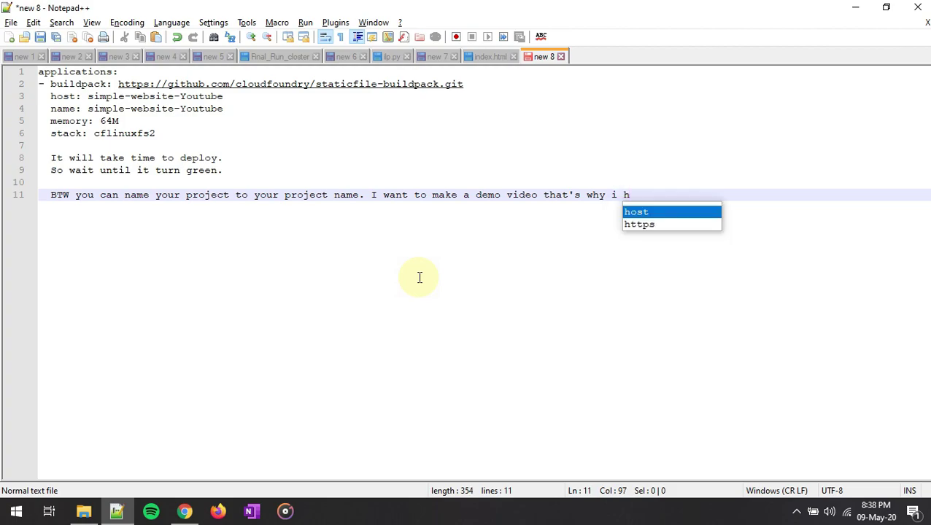
{"action": "type", "text": "ve"}
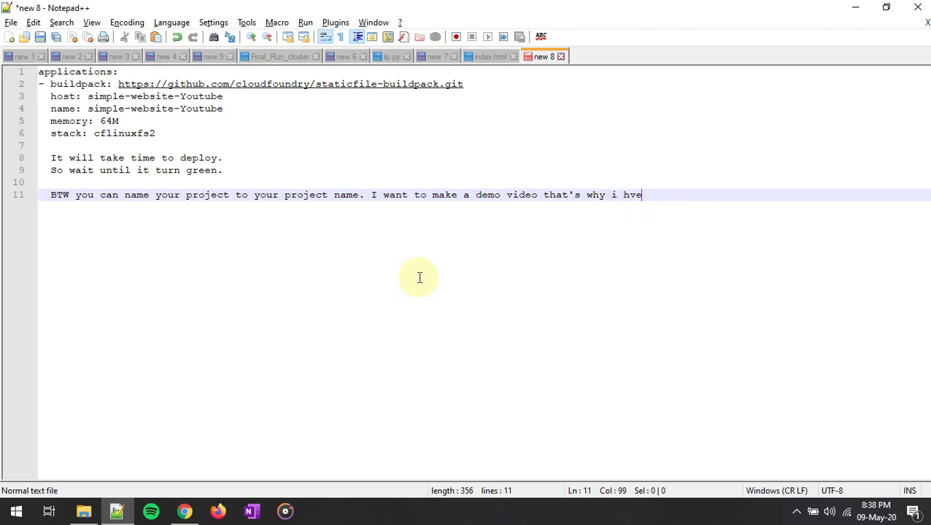
{"action": "key", "text": "BackSpace"}
{"action": "key", "text": "BackSpace"}
{"action": "type", "text": "ave not changed. You ca"}
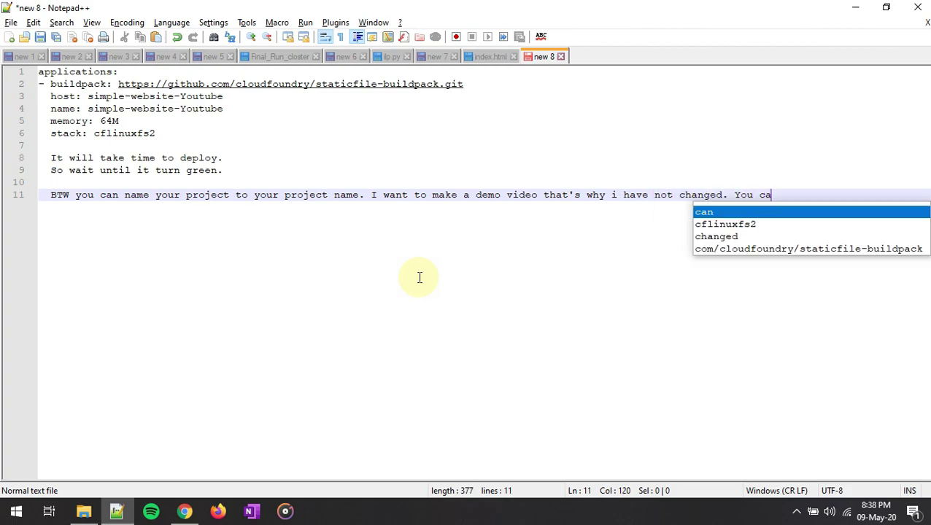
{"action": "type", "text": "n name "}
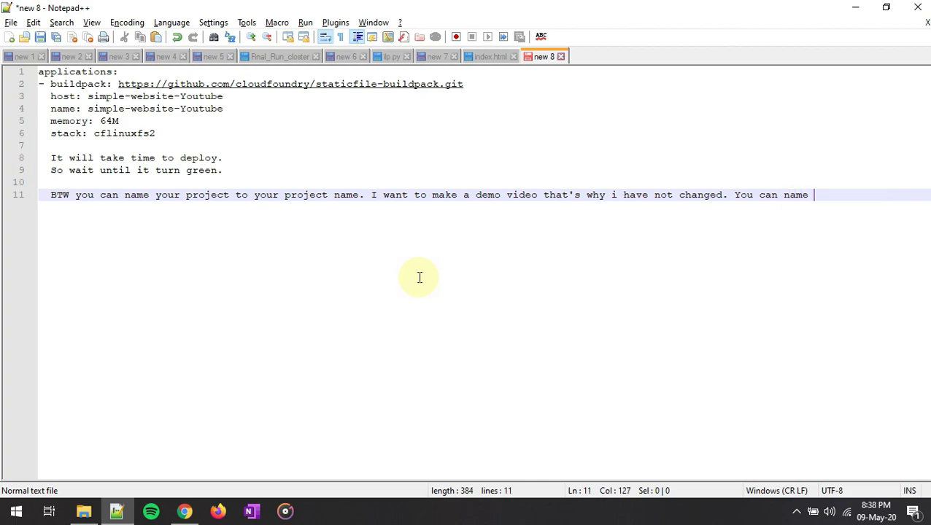
{"action": "type", "text": "anything."}
{"action": "key", "text": "Return"}
{"action": "key", "text": "Return"}
- In Chrome, open the deployed app's website to review its page, and collapse the launchConfigurations folder back in the editor
{"action": "key", "text": "alt+Tab"}
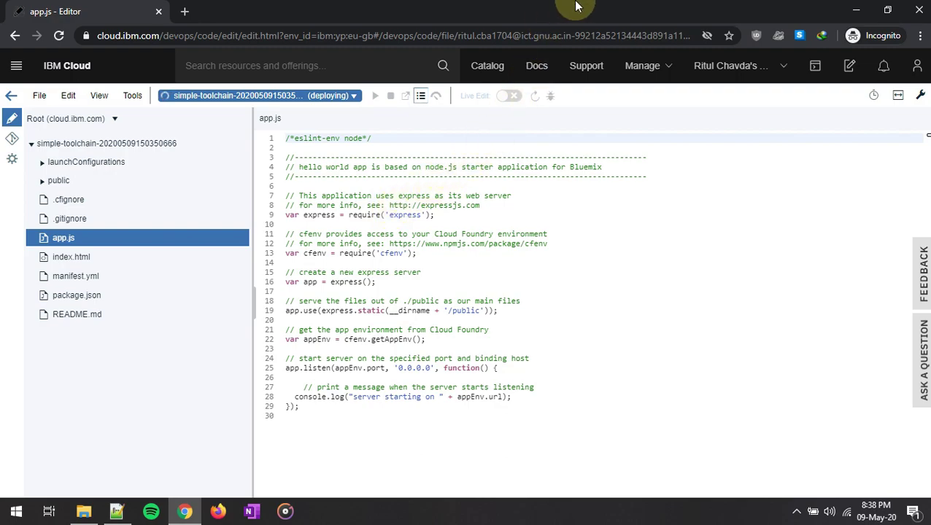
{"action": "mouse_move", "coordinate": [576, 7]}
{"action": "left_click", "coordinate": [530, 9]}
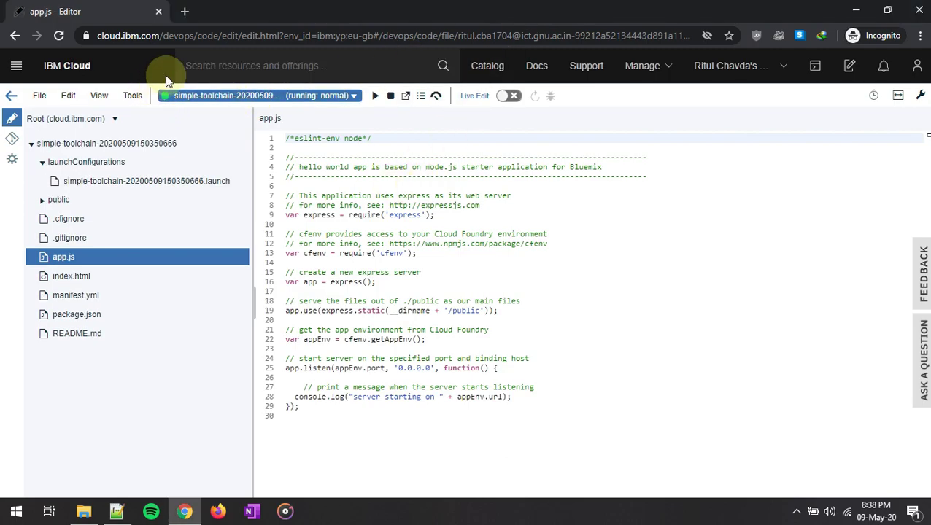
{"action": "left_click", "coordinate": [404, 99]}
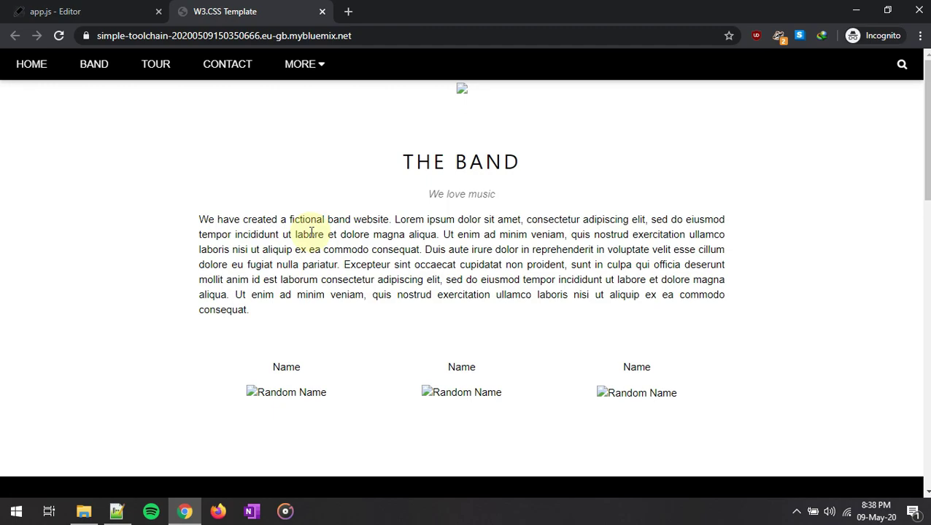
{"action": "scroll", "coordinate": [309, 231], "scroll_direction": "down", "scroll_amount": 15}
{"action": "scroll", "coordinate": [309, 231], "scroll_direction": "up", "scroll_amount": 15}
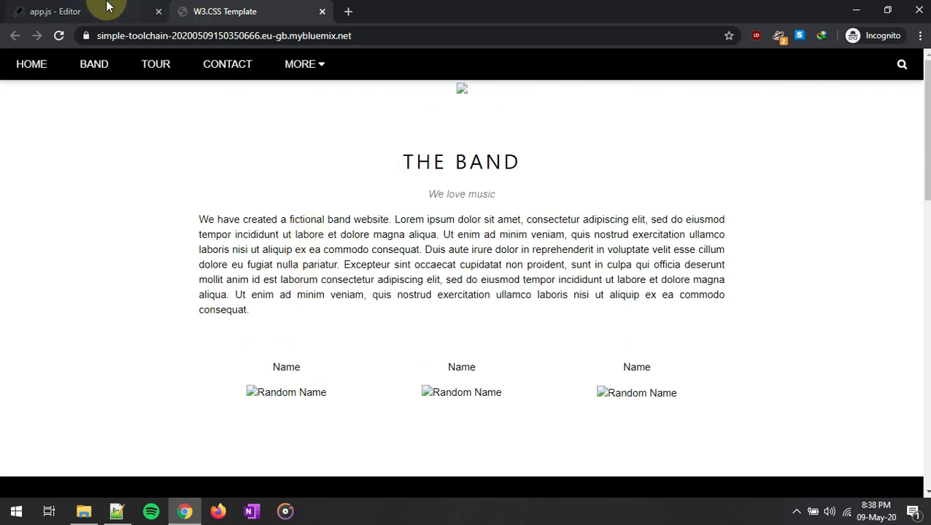
{"action": "left_click", "coordinate": [106, 8]}
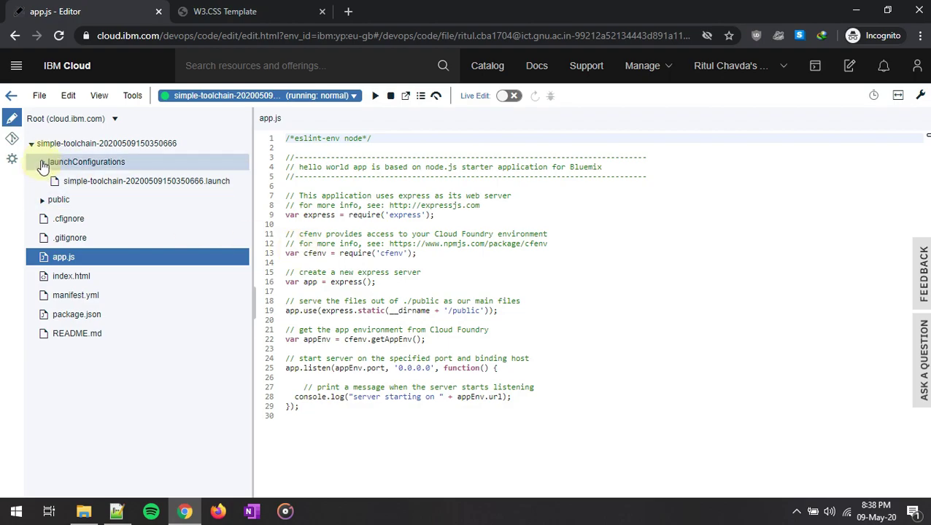
{"action": "left_click", "coordinate": [42, 164]}
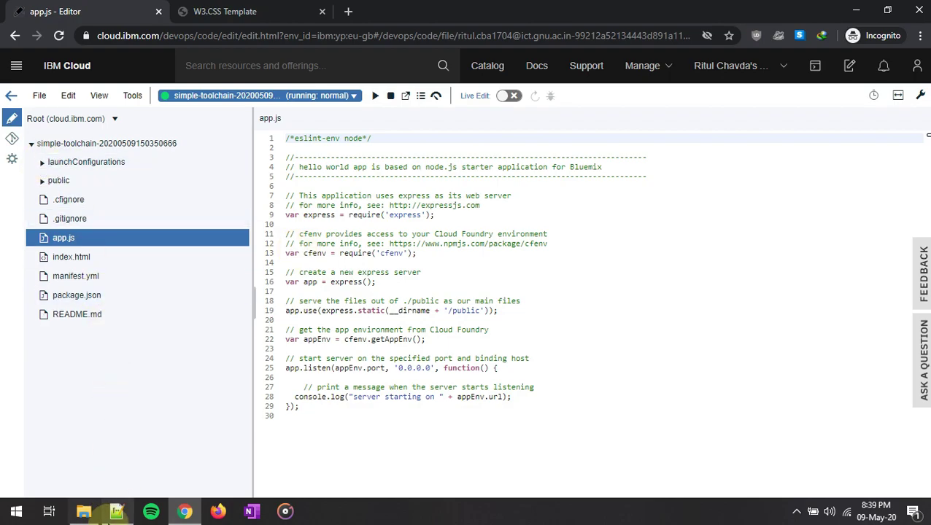
- In Notepad++, add the note "Now i will upload images to my project." below the naming note
{"action": "left_click", "coordinate": [108, 514]}
{"action": "type", "text": "i will upload im"}
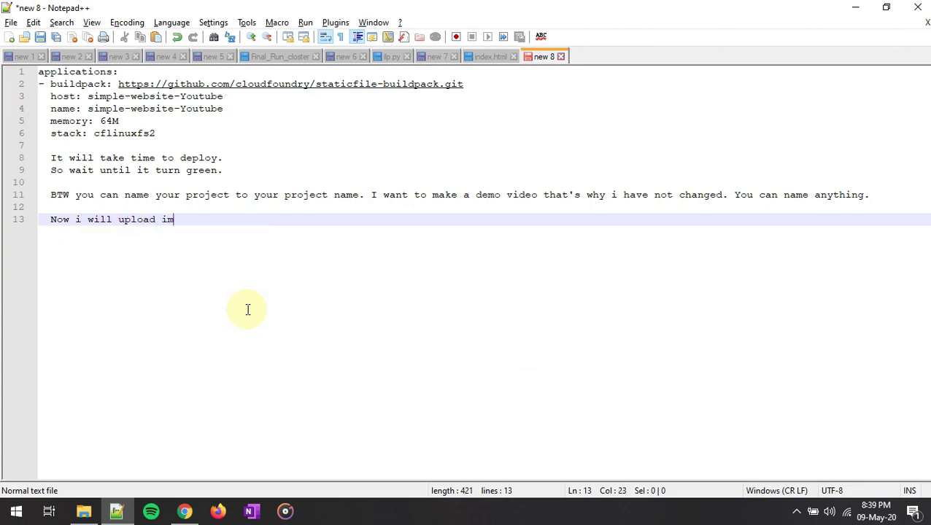
{"action": "type", "text": "ages to my pr"}
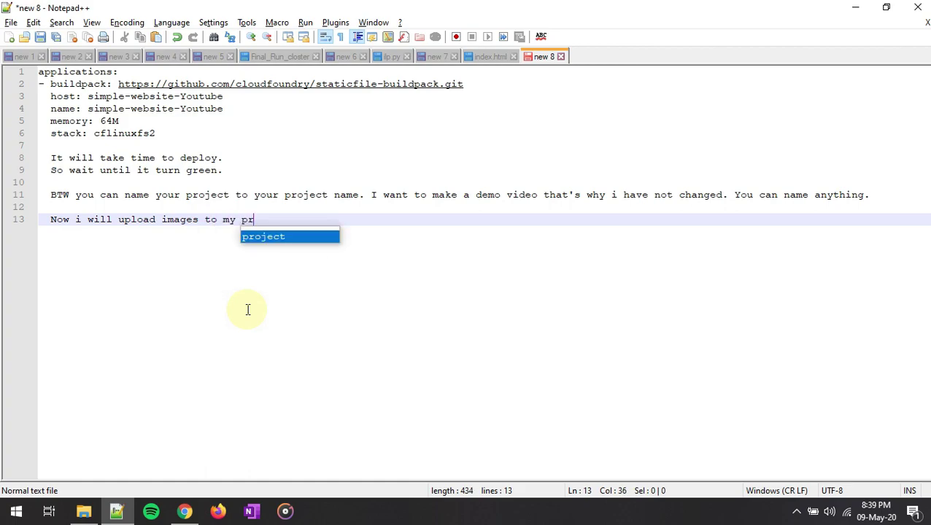
{"action": "type", "text": "oject."}
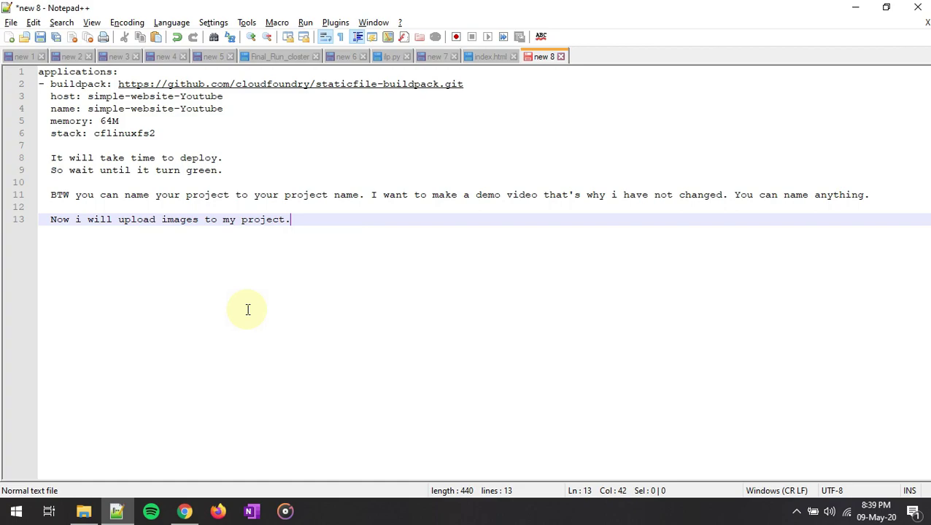
- Upload the w3images folder from the Desktop's Template folder into the toolchain project's root in the Chrome editor
{"action": "key", "text": "alt+Tab"}
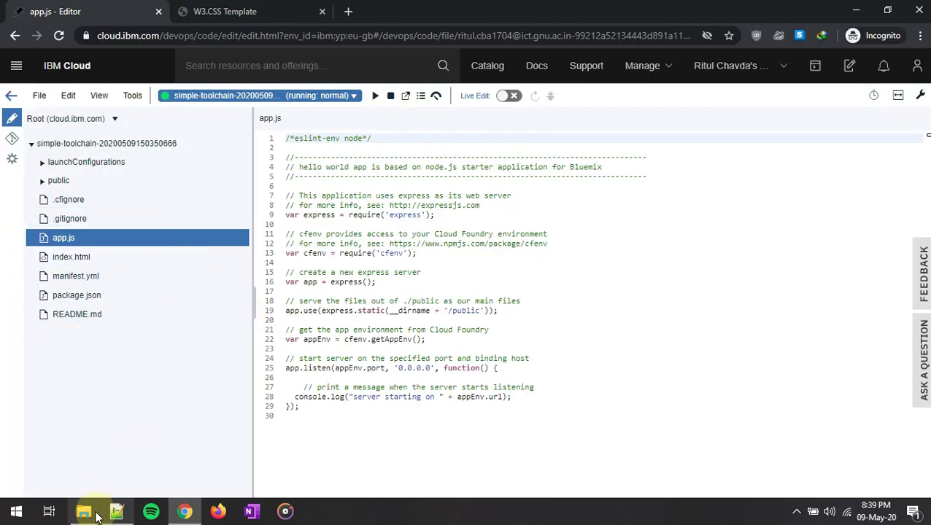
{"action": "left_click", "coordinate": [93, 513]}
{"action": "left_click", "coordinate": [358, 306]}
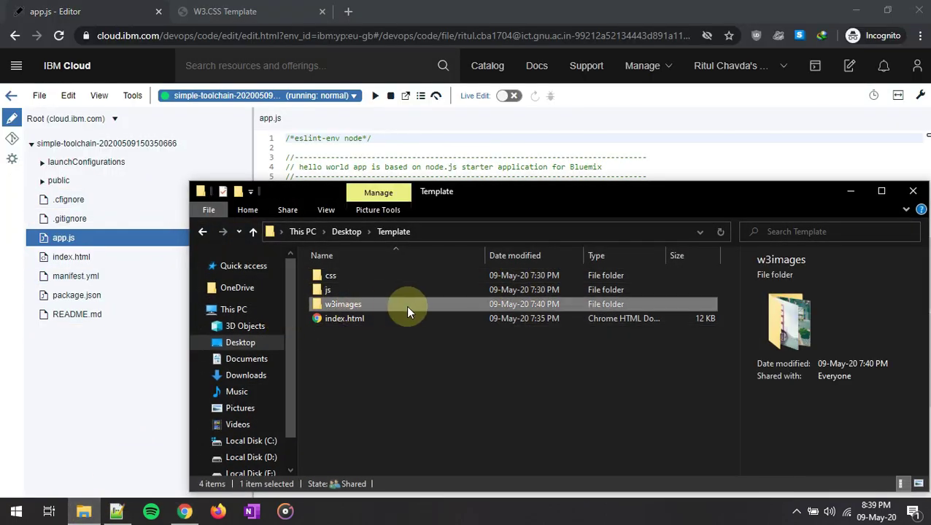
{"action": "left_click_drag", "start_coordinate": [382, 303], "coordinate": [70, 143]}
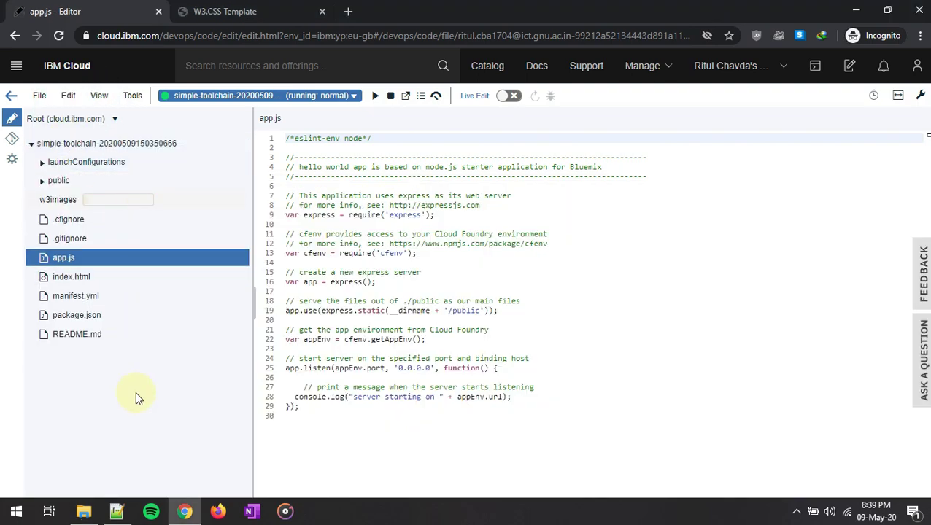
- In File Explorer, check the contents of the Template folder's js and css subfolders and minimize the window
{"action": "left_click", "coordinate": [84, 512]}
{"action": "double_click", "coordinate": [351, 290]}
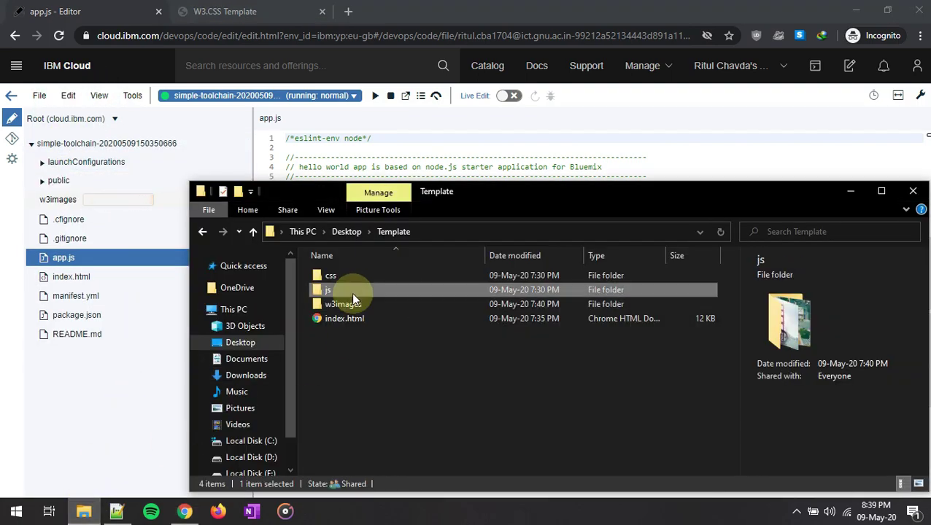
{"action": "left_click", "coordinate": [253, 232]}
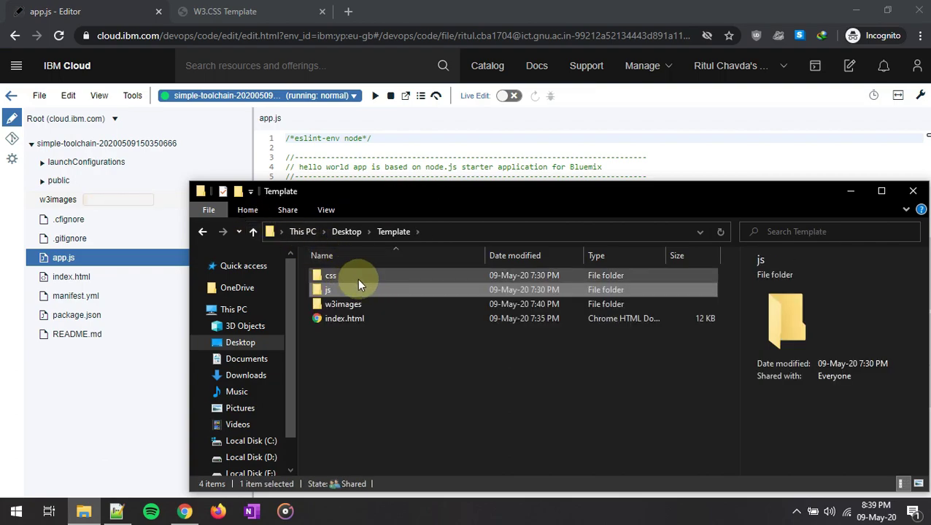
{"action": "double_click", "coordinate": [357, 278]}
{"action": "left_click", "coordinate": [253, 232]}
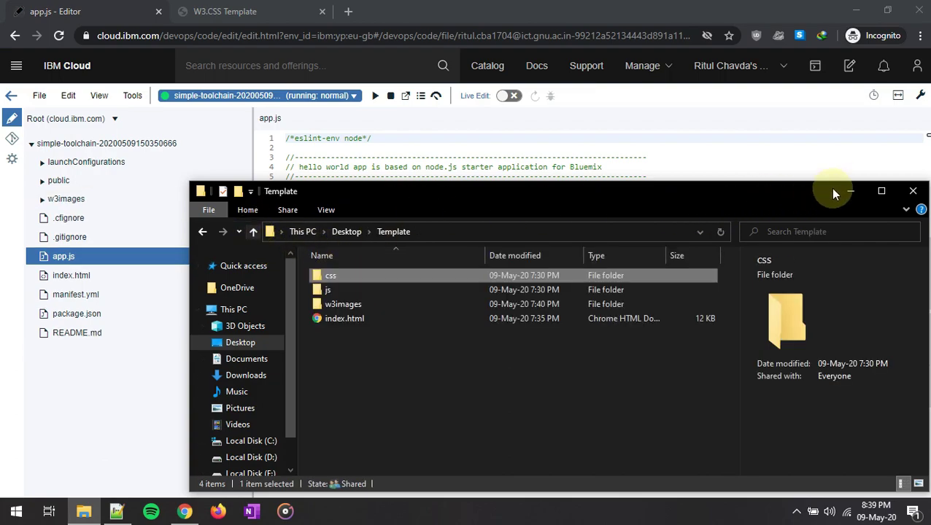
{"action": "left_click", "coordinate": [850, 191]}
- In Notepad++, add the separate notes "I am not using any css or js file." and "I used the template of W3Schools." with blank lines between
{"action": "left_click", "coordinate": [116, 512]}
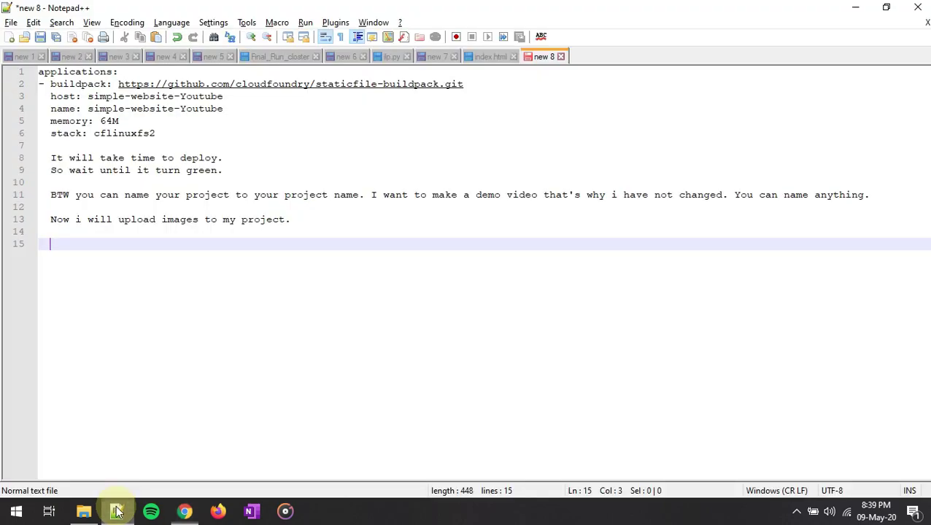
{"action": "type", "text": "I am not "}
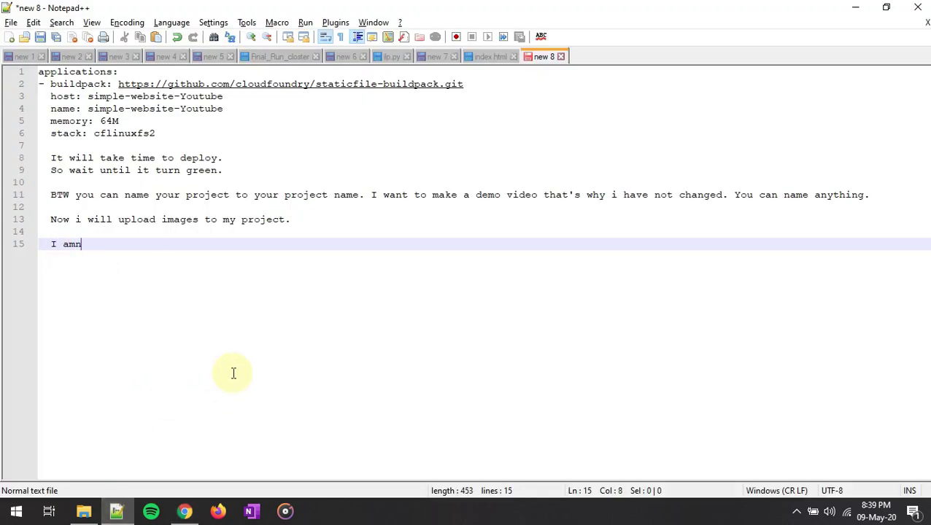
{"action": "type", "text": "using "}
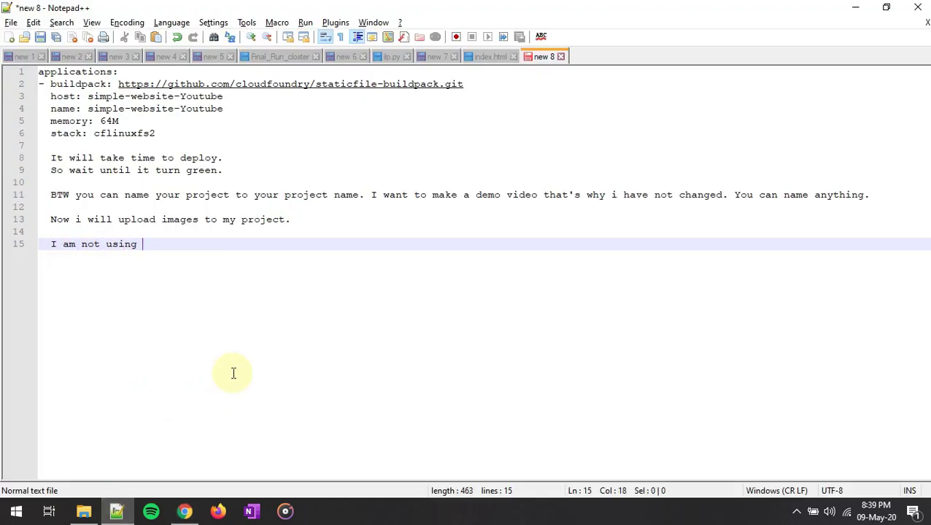
{"action": "type", "text": "any css or js fil"}
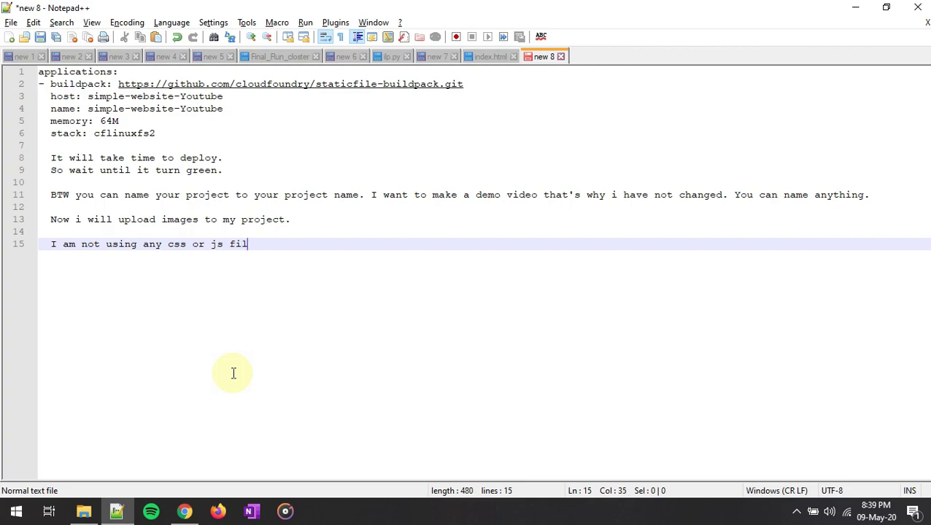
{"action": "key", "text": "Return"}
{"action": "key", "text": "Return"}
{"action": "type", "text": "I used the template of W3School"}
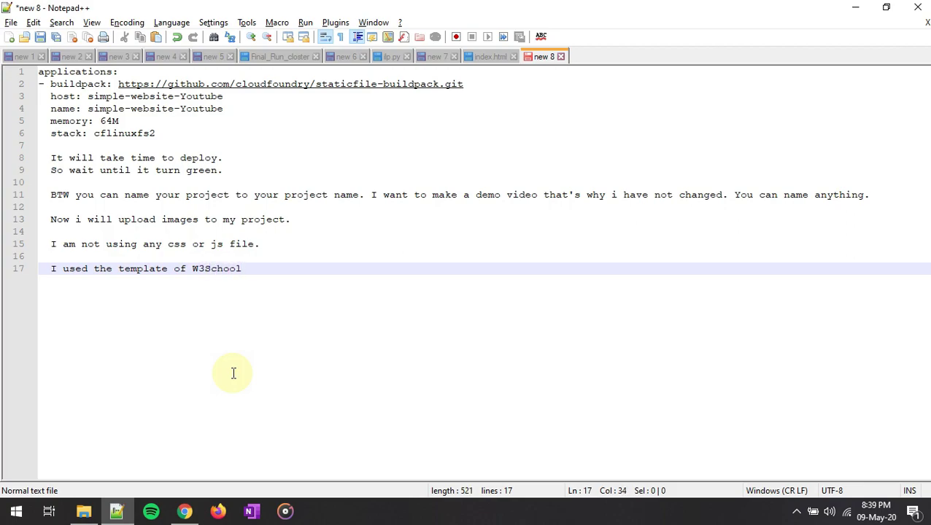
{"action": "key", "text": "Return"}
{"action": "key", "text": "Return"}
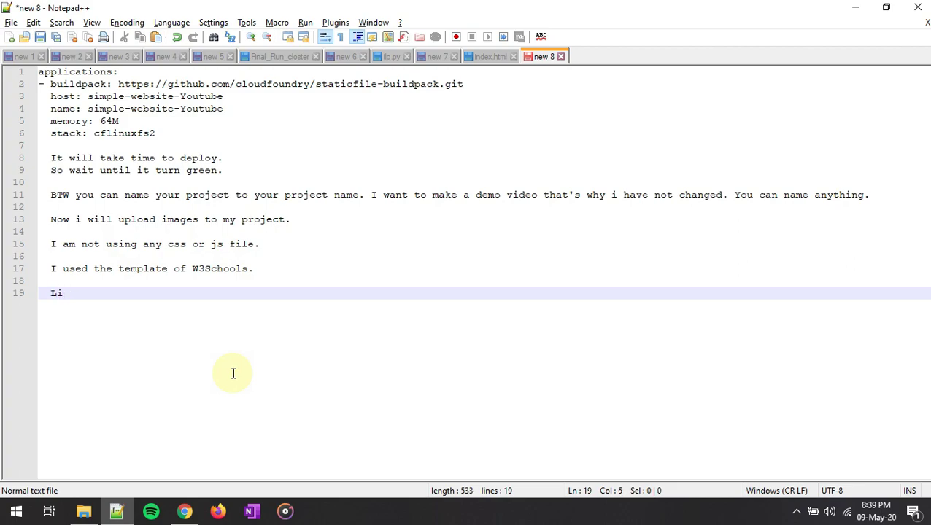
- Add the note "Link of the template is in the description box." with a blank line below it
{"action": "type", "text": "Link of th"}
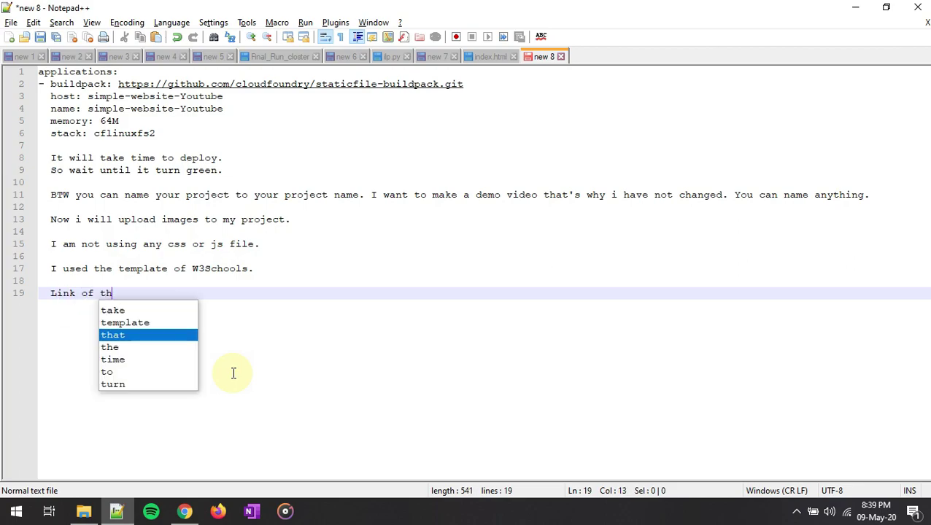
{"action": "type", "text": "e temp"}
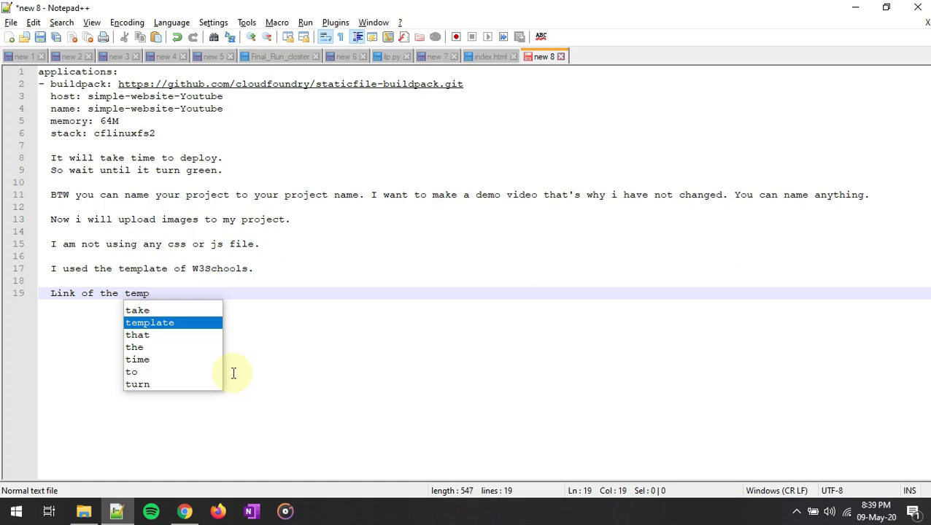
{"action": "key", "text": "Return"}
{"action": "type", "text": "is in the description ob"}
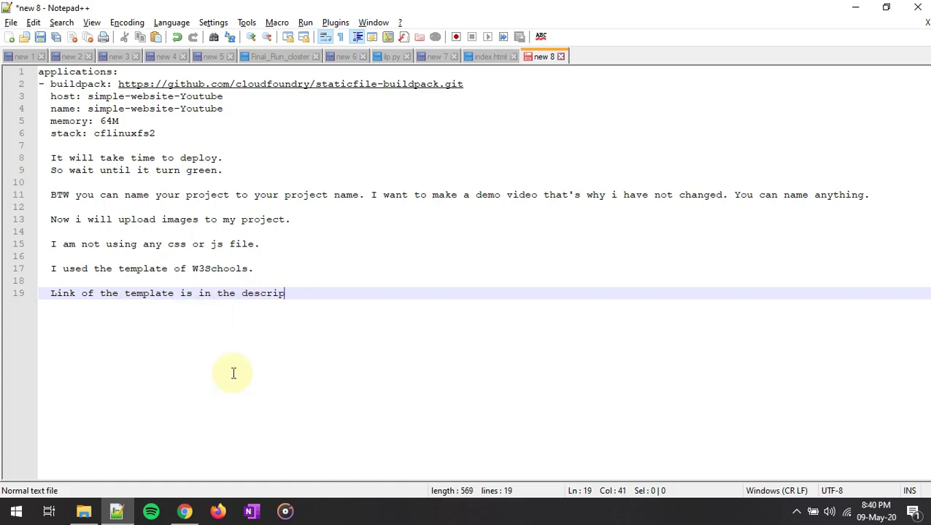
{"action": "key", "text": "BackSpace"}
{"action": "key", "text": "BackSpace"}
{"action": "type", "text": "box."}
{"action": "key", "text": "Return"}
{"action": "key", "text": "Return"}
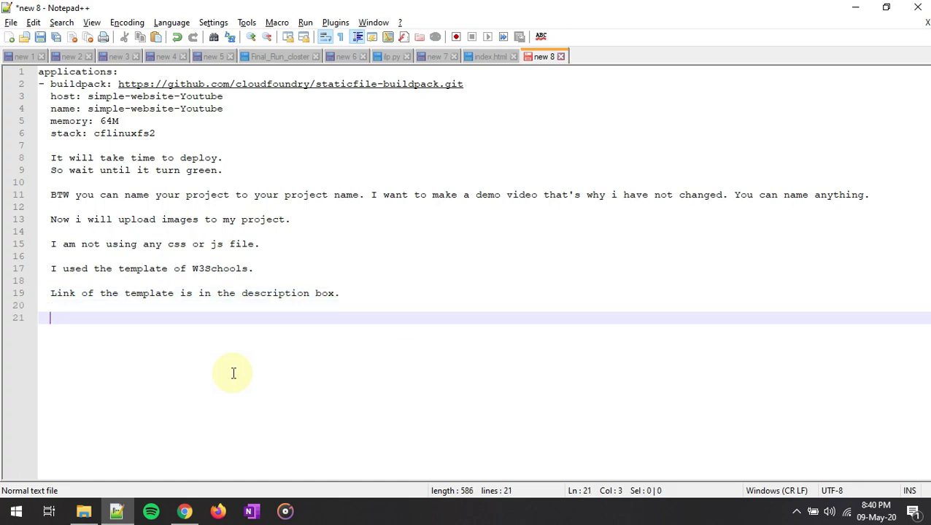
- In Chrome, open the deployed app from the toolchain editor to check its images, and close both W3.CSS Template pages
{"action": "key", "text": "alt+Tab"}
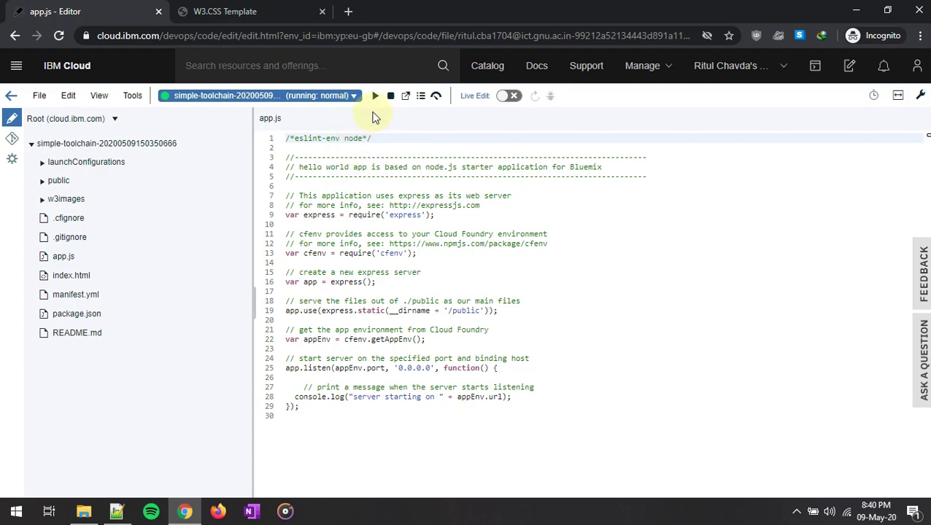
{"action": "left_click", "coordinate": [408, 96]}
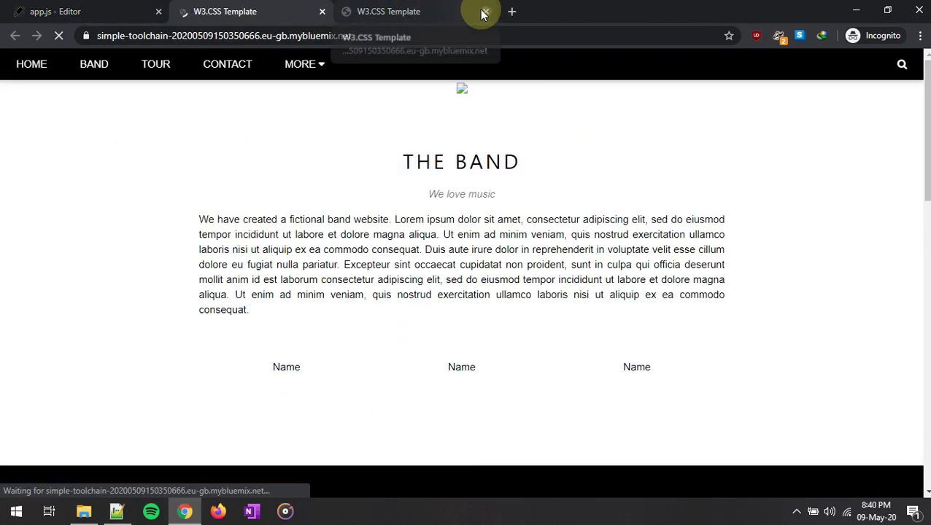
{"action": "left_click", "coordinate": [485, 11]}
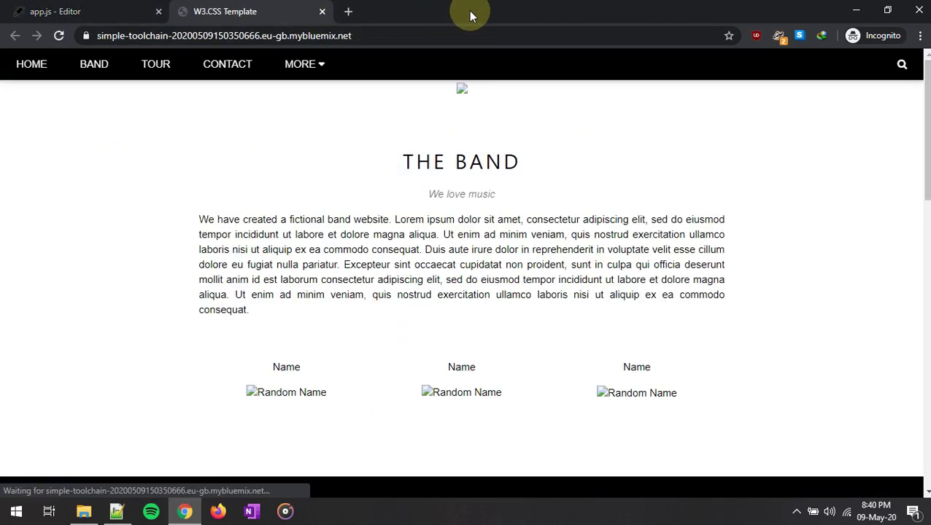
{"action": "left_click", "coordinate": [322, 11]}
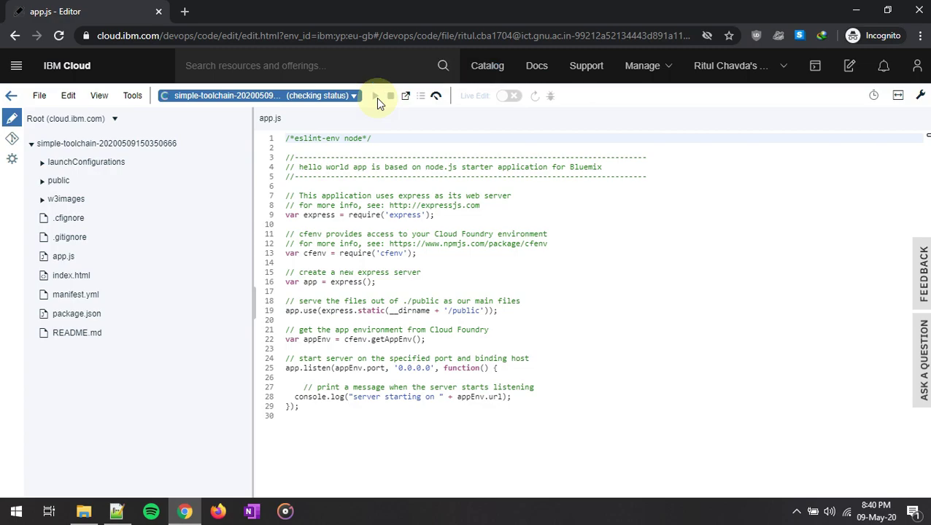
{"action": "mouse_move", "coordinate": [516, 9]}
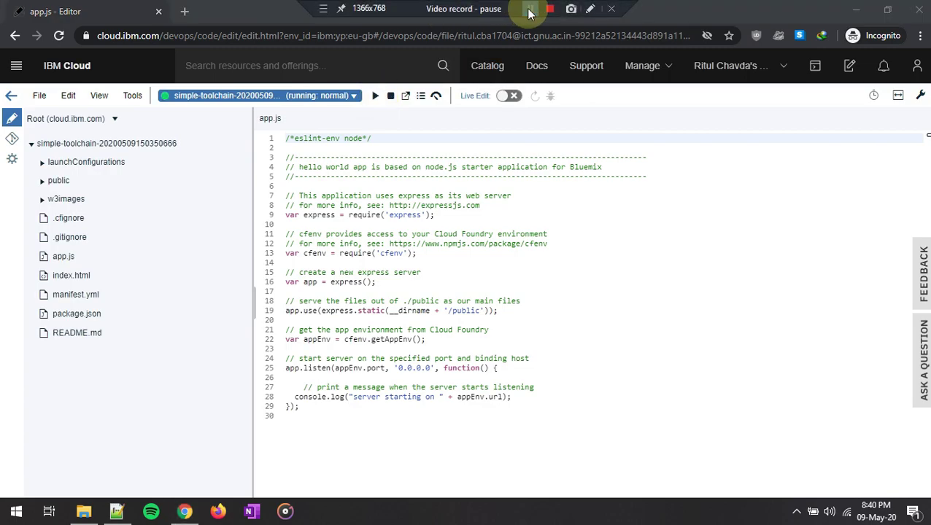
{"action": "left_click", "coordinate": [406, 97]}
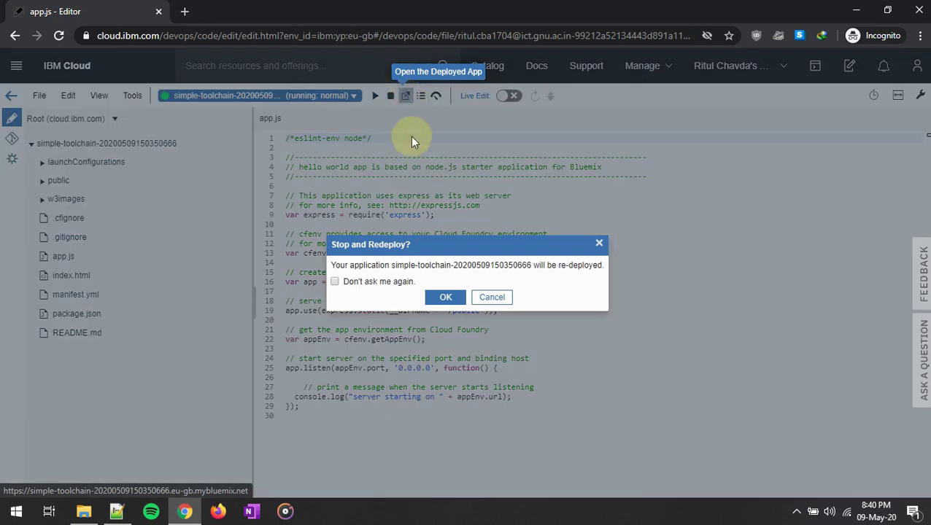
{"action": "left_click", "coordinate": [436, 300]}
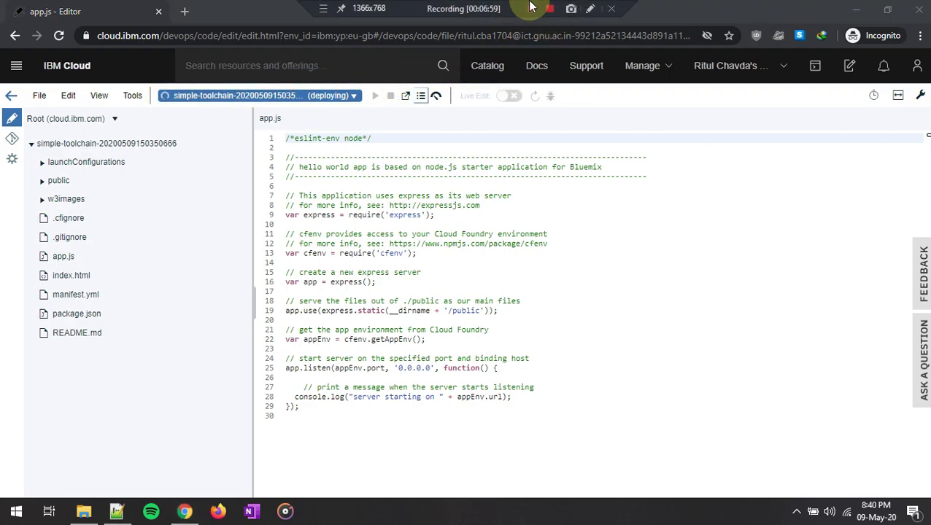
{"action": "left_click", "coordinate": [531, 9]}
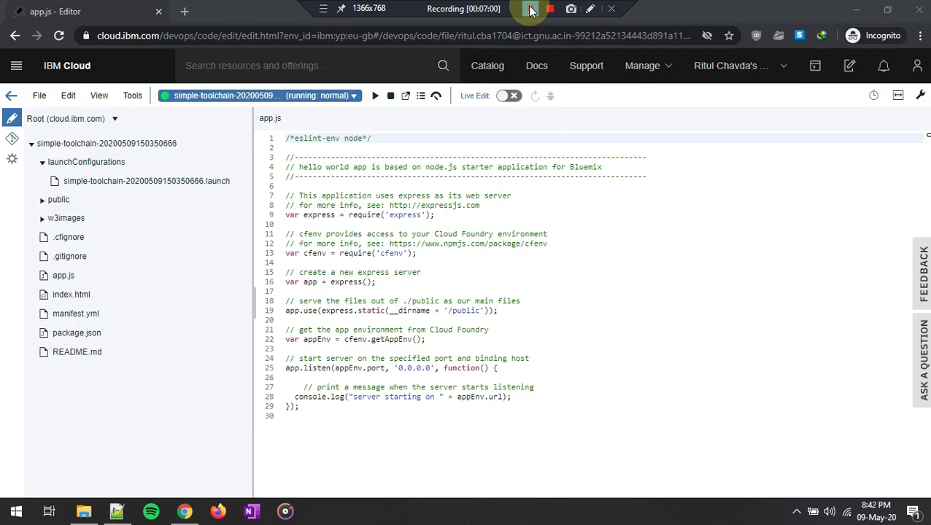
- Open the redeployed app and examine the images from the header through the band, tour and contact sections
{"action": "left_click", "coordinate": [406, 96]}
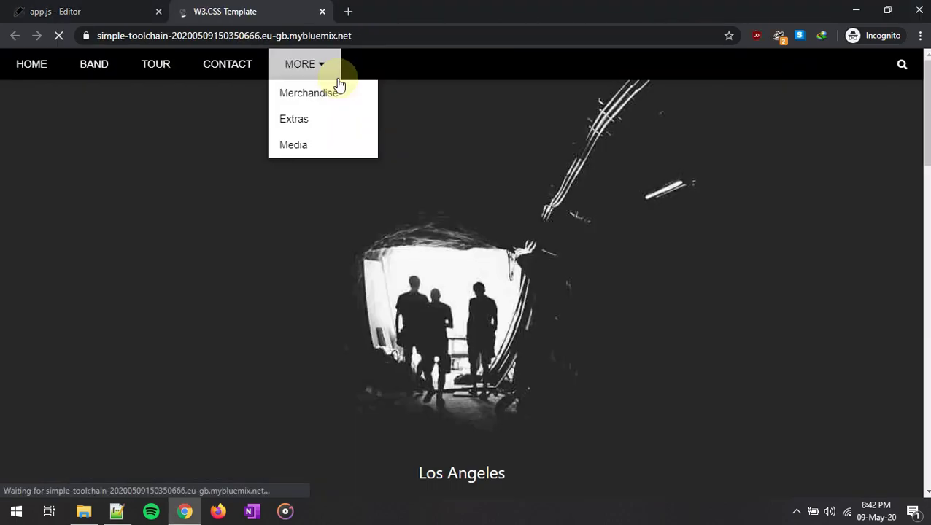
{"action": "scroll", "coordinate": [389, 348], "scroll_direction": "down", "scroll_amount": 9}
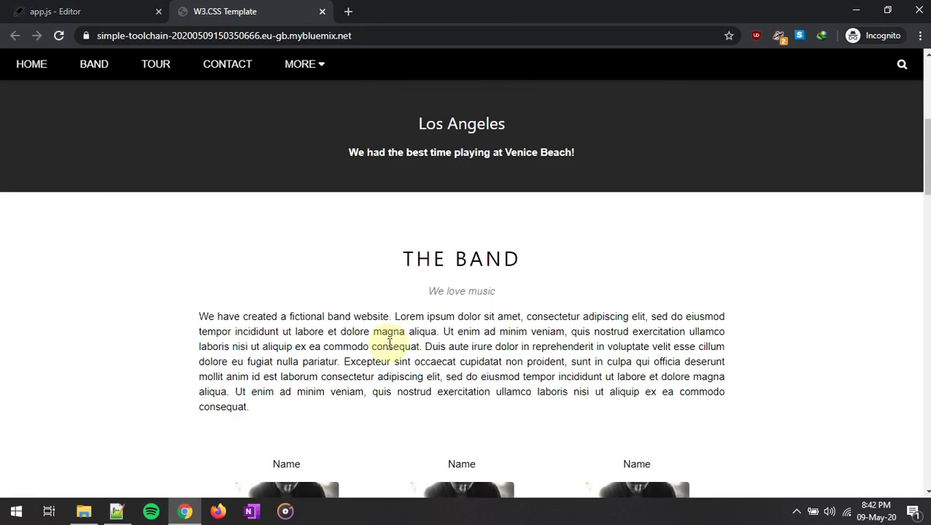
{"action": "scroll", "coordinate": [389, 349], "scroll_direction": "down", "scroll_amount": 18}
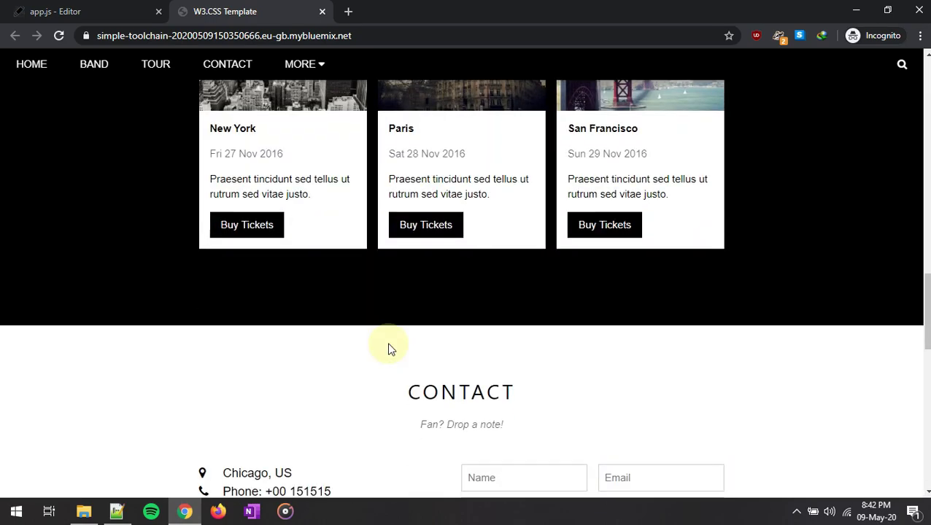
{"action": "scroll", "coordinate": [388, 349], "scroll_direction": "up", "scroll_amount": 20}
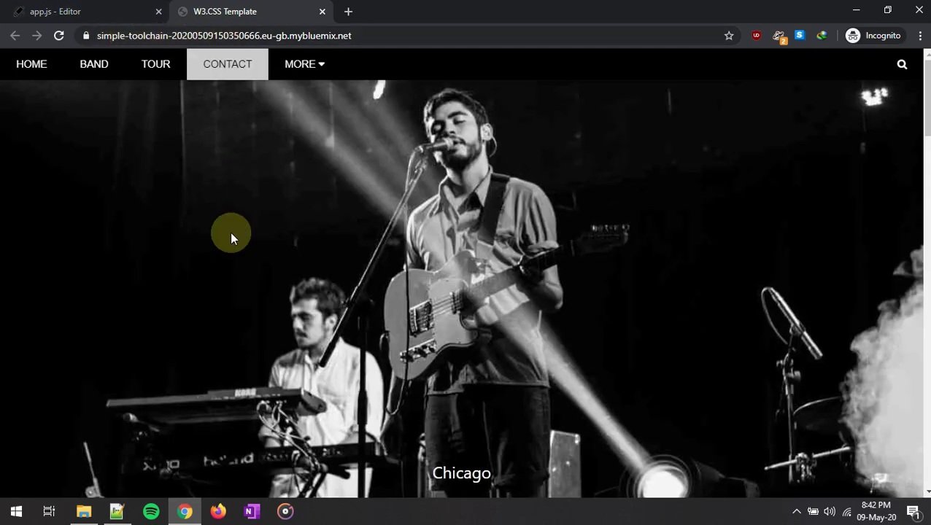
- In Notepad++, add the note "Site is deployed on cloud." below the template link note, followed by a blank line
{"action": "left_click", "coordinate": [117, 510]}
{"action": "type", "text": "Site is "}
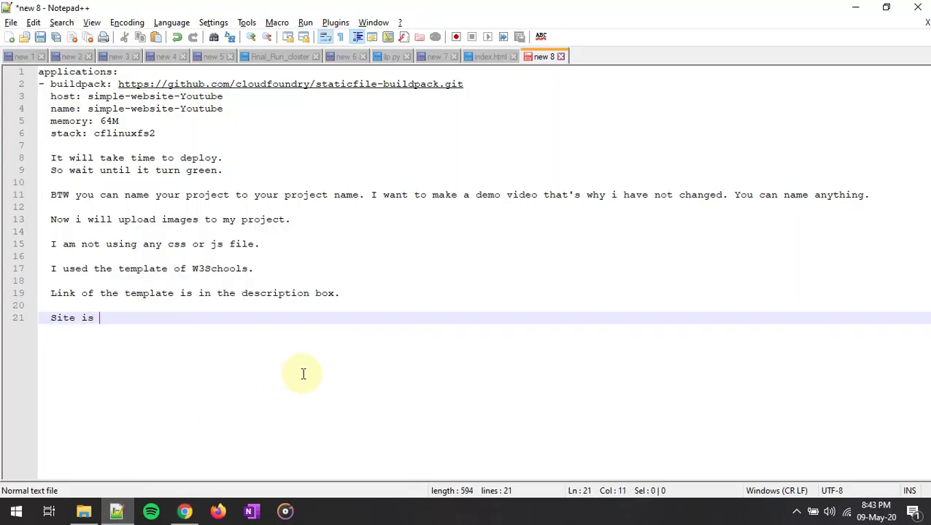
{"action": "type", "text": "deployed on cloud."}
{"action": "key", "text": "Return"}
{"action": "key", "text": "Return"}
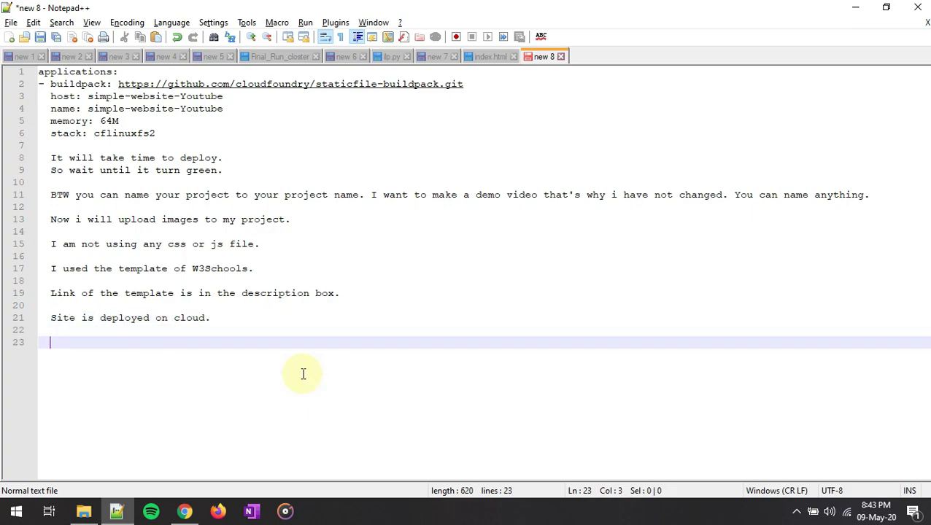
- Add the closing notes "Thanks for watching." and "Like Share and Subscribe." with a blank line between them
{"action": "type", "text": "Thanks for watch"}
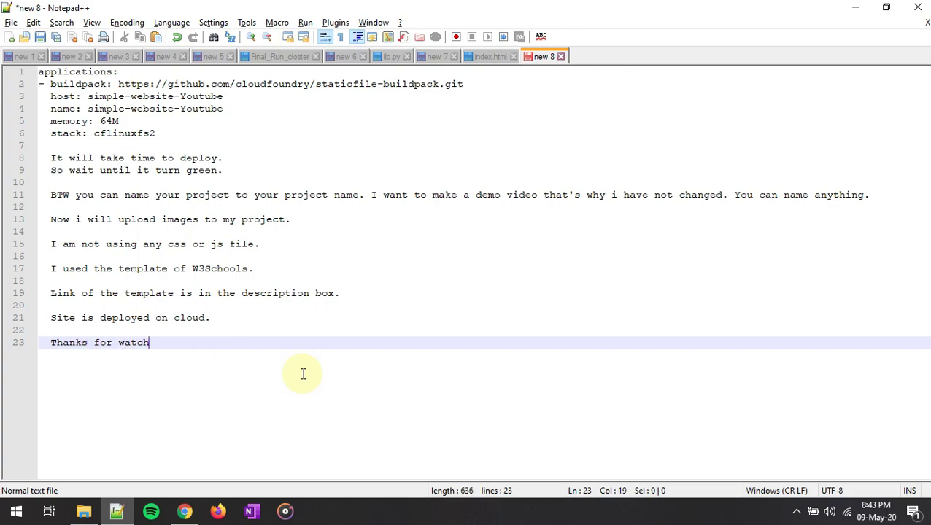
{"action": "type", "text": "ing."}
{"action": "key", "text": "Return"}
{"action": "key", "text": "Return"}
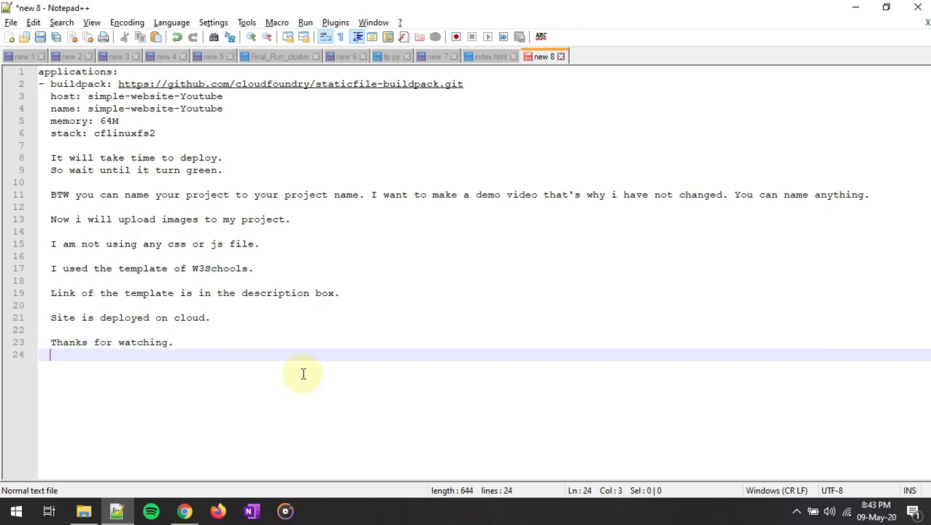
{"action": "type", "text": "Iike Saare and Subscribe."}
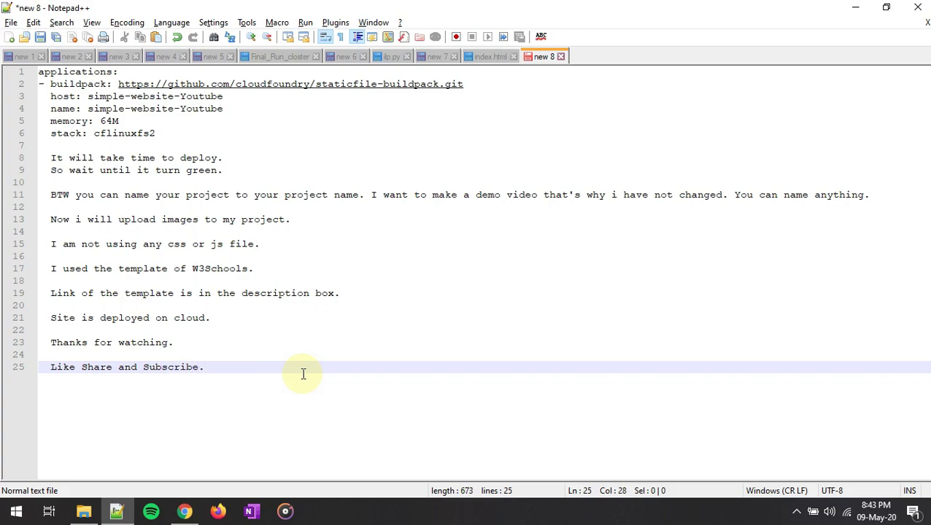
{"action": "key", "text": "shift+Home"}
{"action": "key", "text": "End"}
{"action": "key", "text": "shift+Home"}
{"action": "key", "text": "End"}
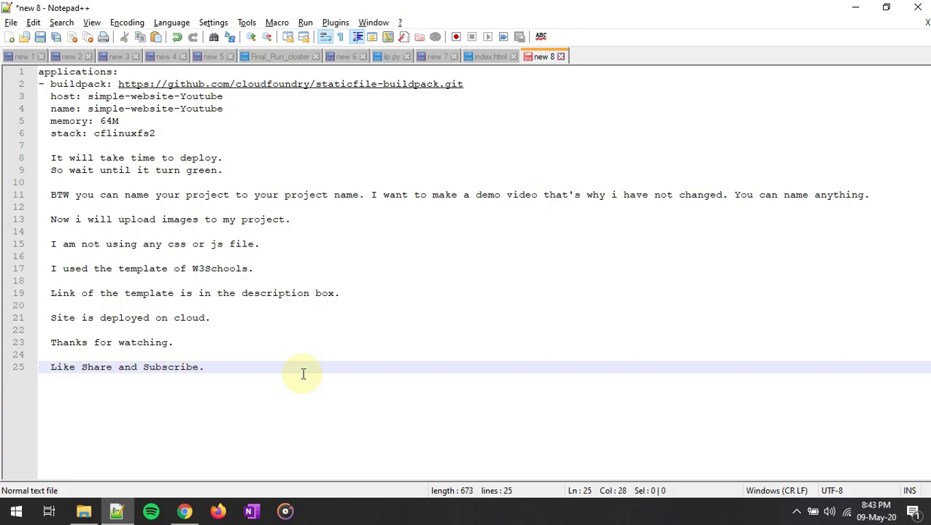